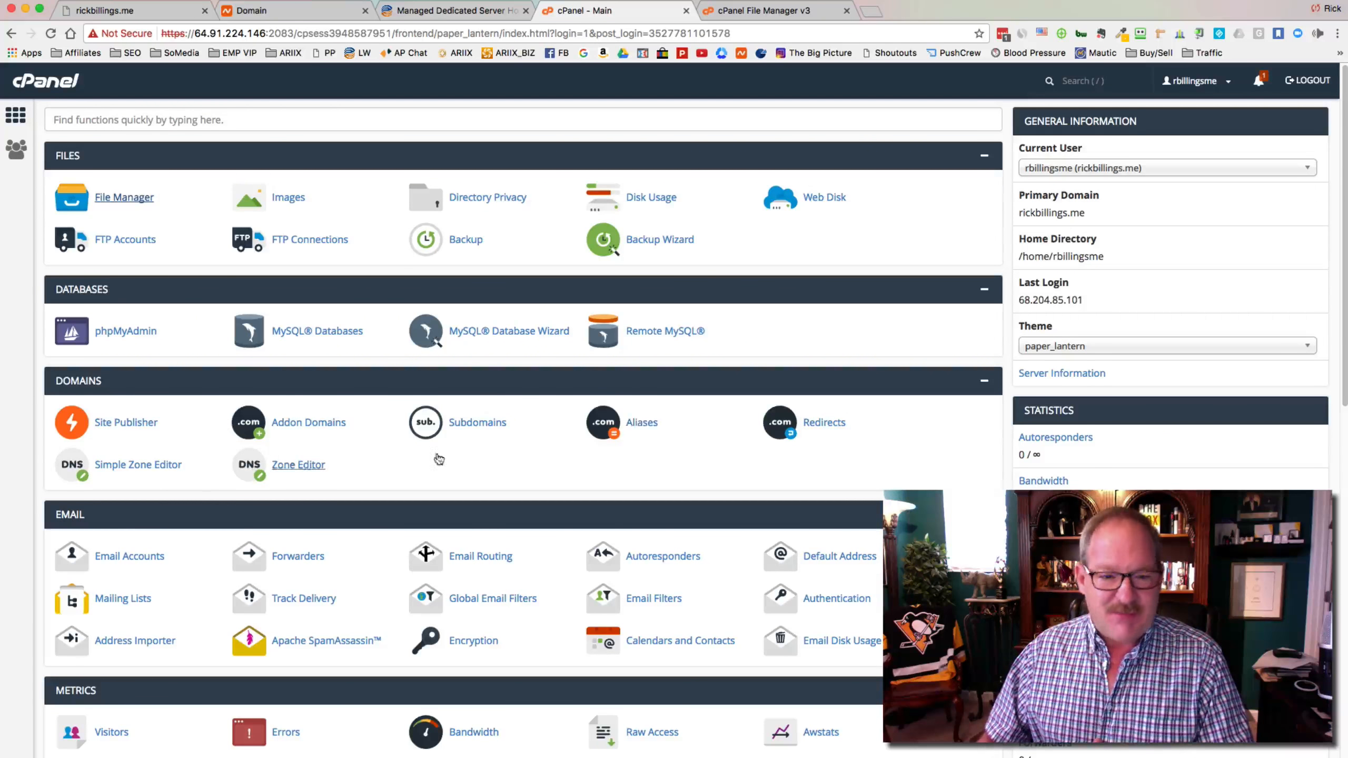
# Scroll down to Softaculous Apps Installer and open the WordPress installer
pyautogui.scroll(-1, 511, 456)
pyautogui.scroll(-3, 510, 457)
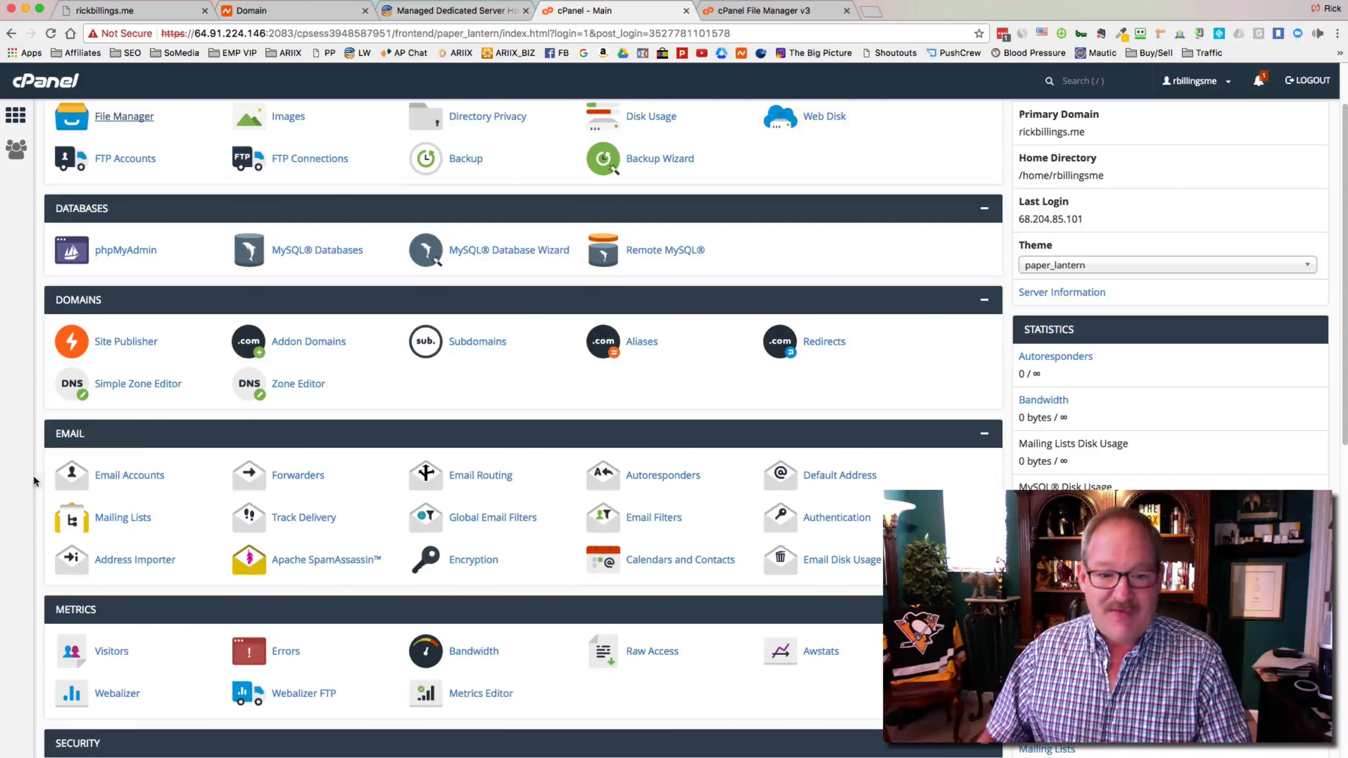
pyautogui.scroll(-15, 405, 465)
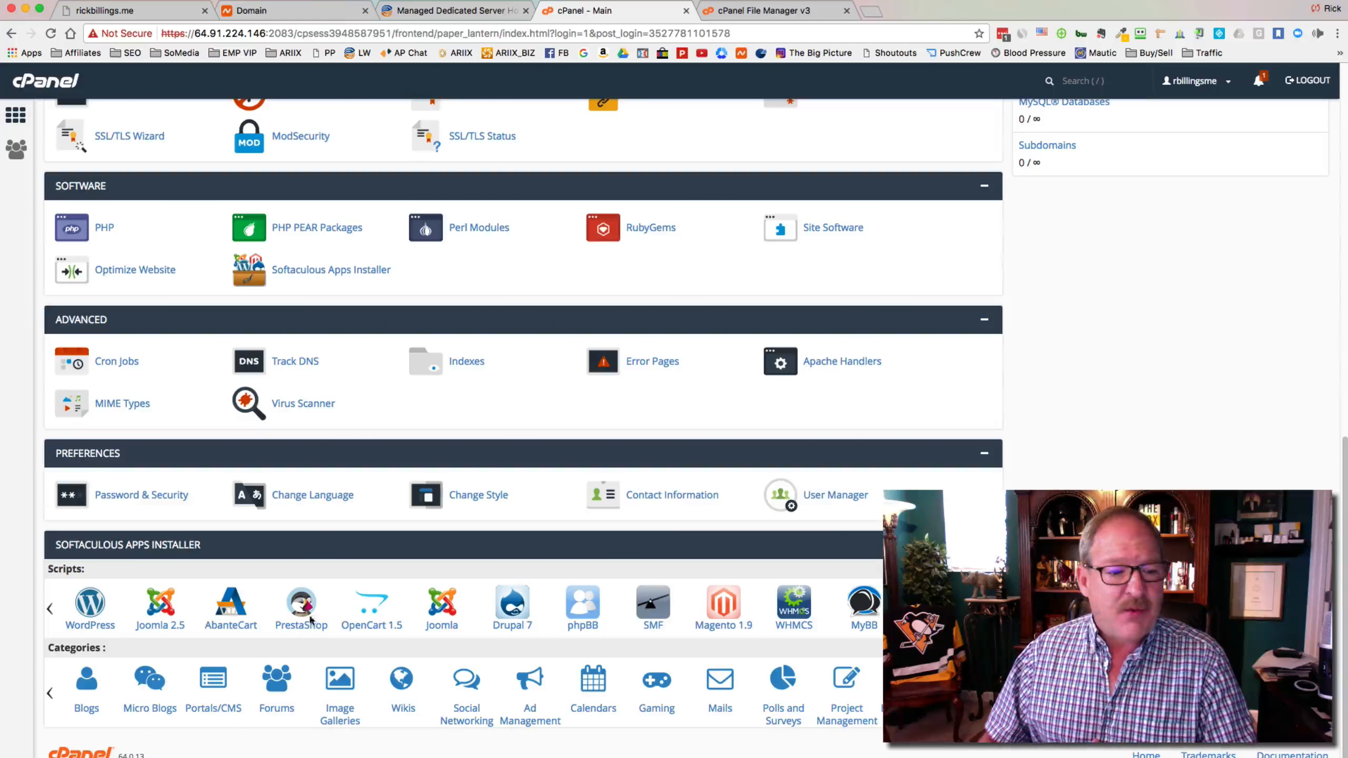
pyautogui.click(90, 604)
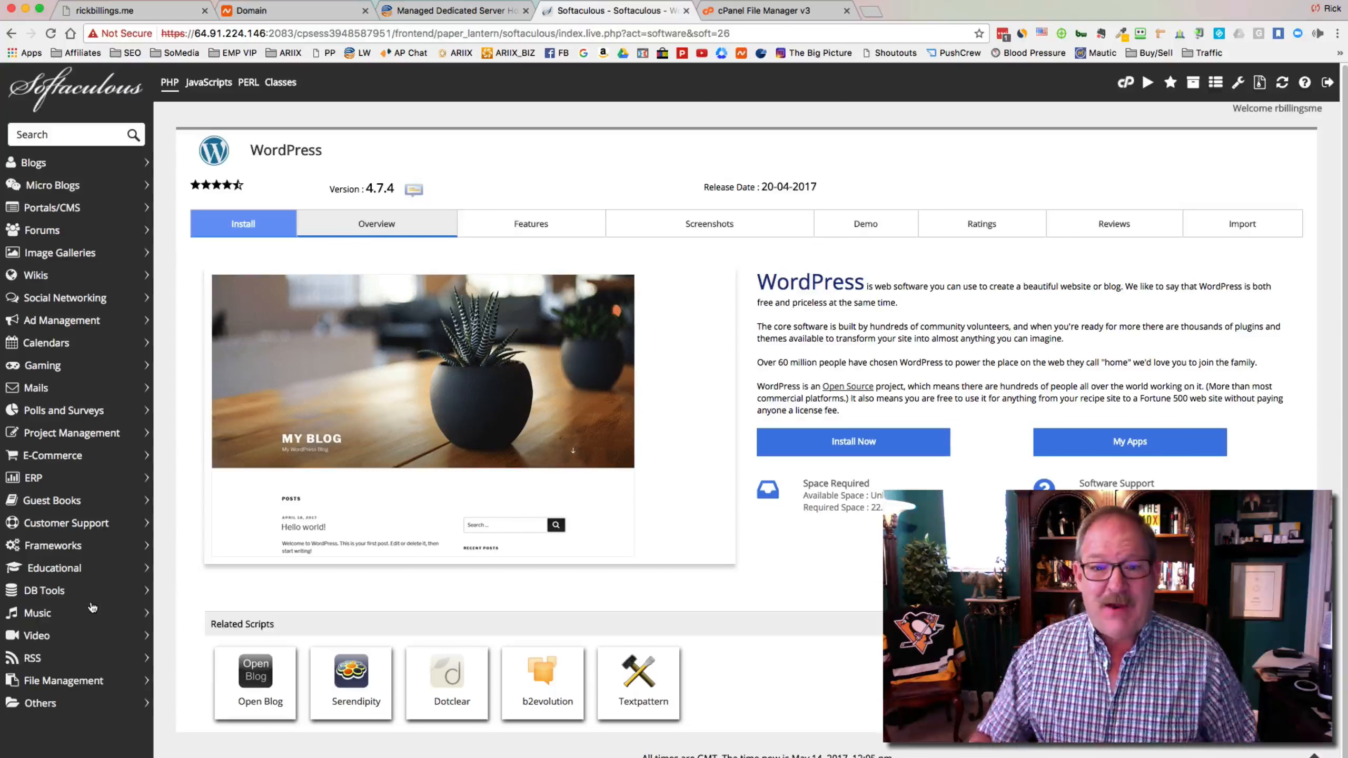
# Start a new WordPress 4.7.4 installation with Install Now
pyautogui.click(855, 443)
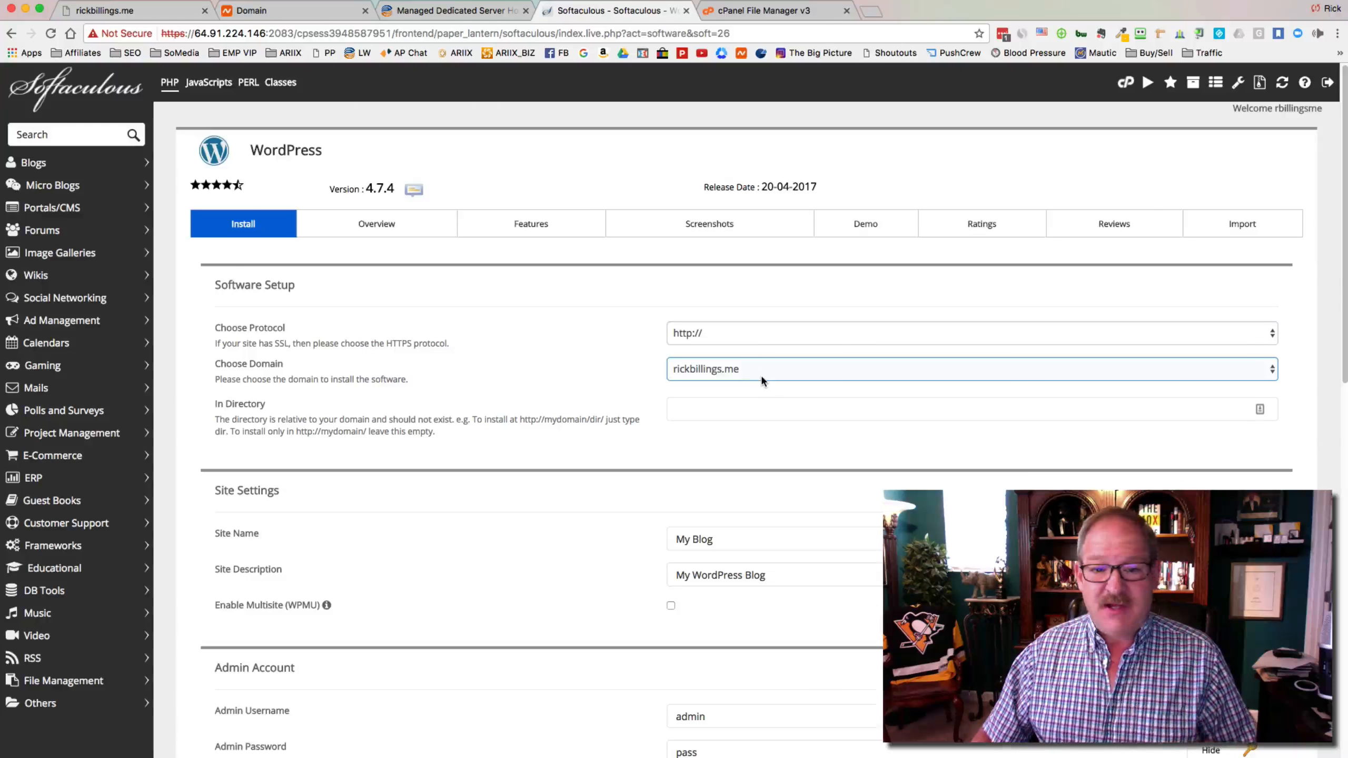
# Leave the In Directory field empty so WordPress installs at the rickbillings.me root
pyautogui.scroll(-2, 761, 369)
pyautogui.click(701, 335)
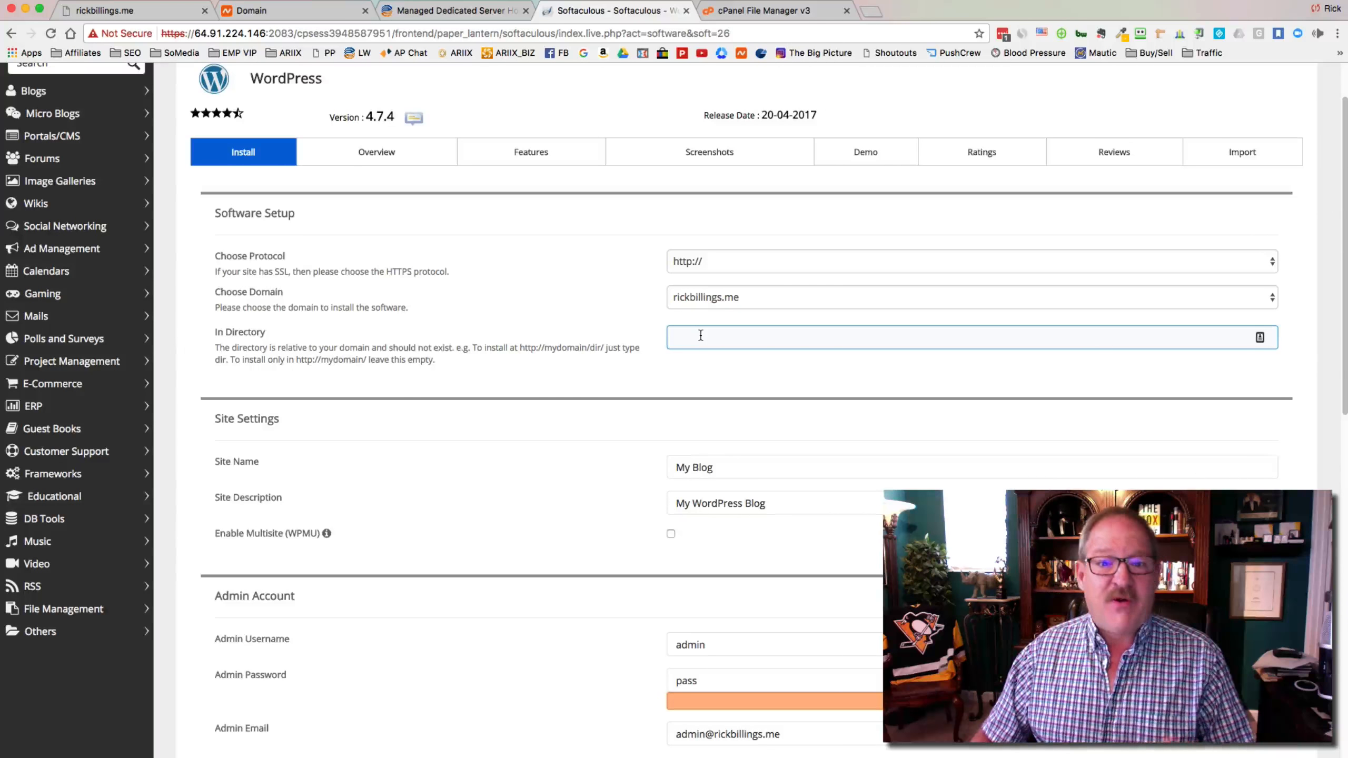
pyautogui.scroll(-3, 700, 335)
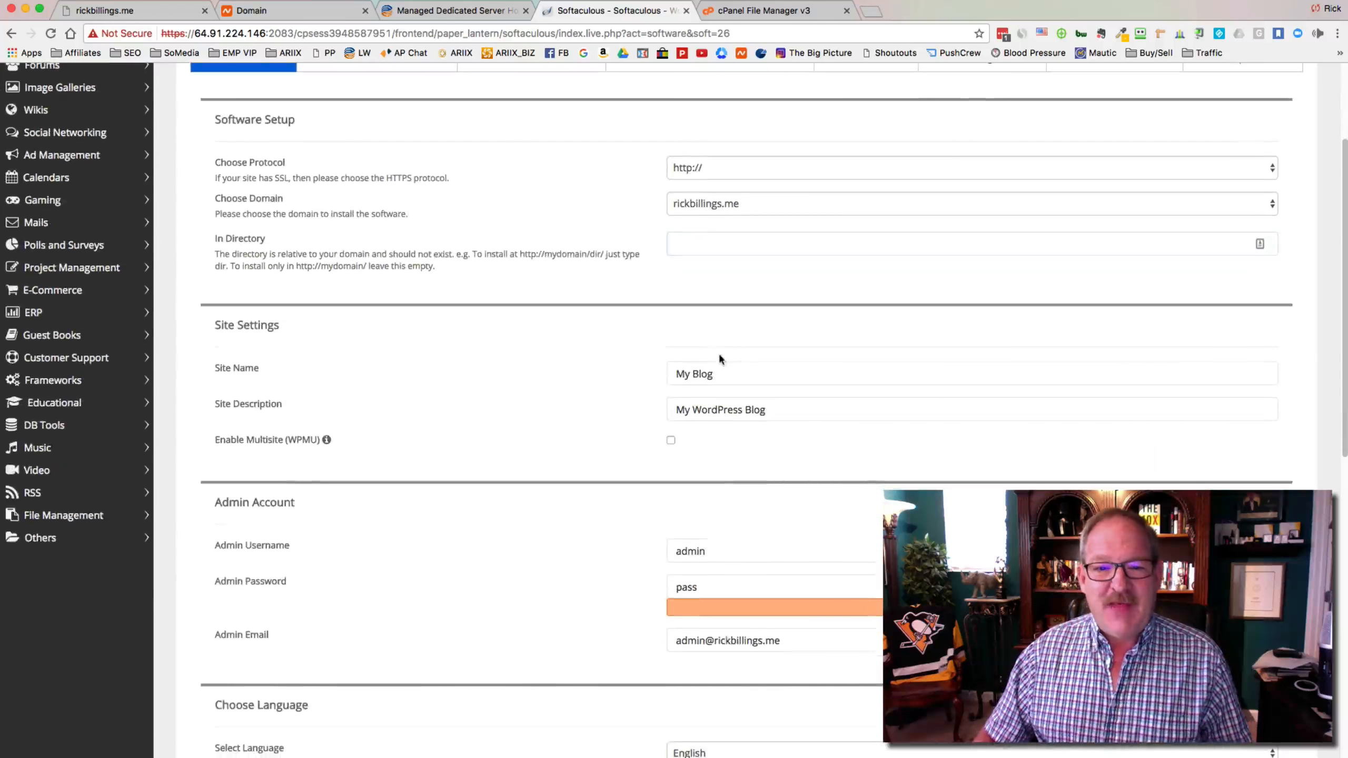
# Set the site name to 'RIckBillings.me' and the site description to 'Demo Site'
pyautogui.press('Tab')
pyautogui.write('RI')
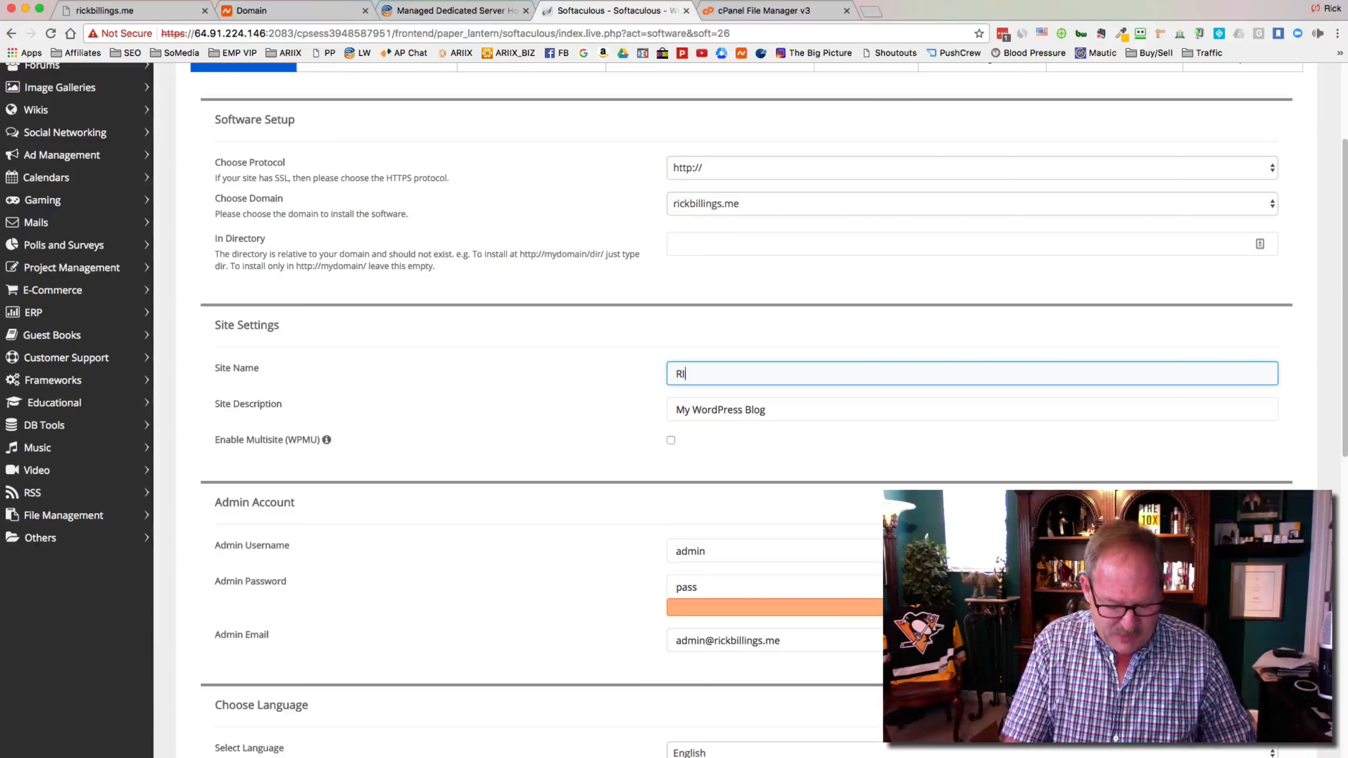
pyautogui.write('ckBillings.me')
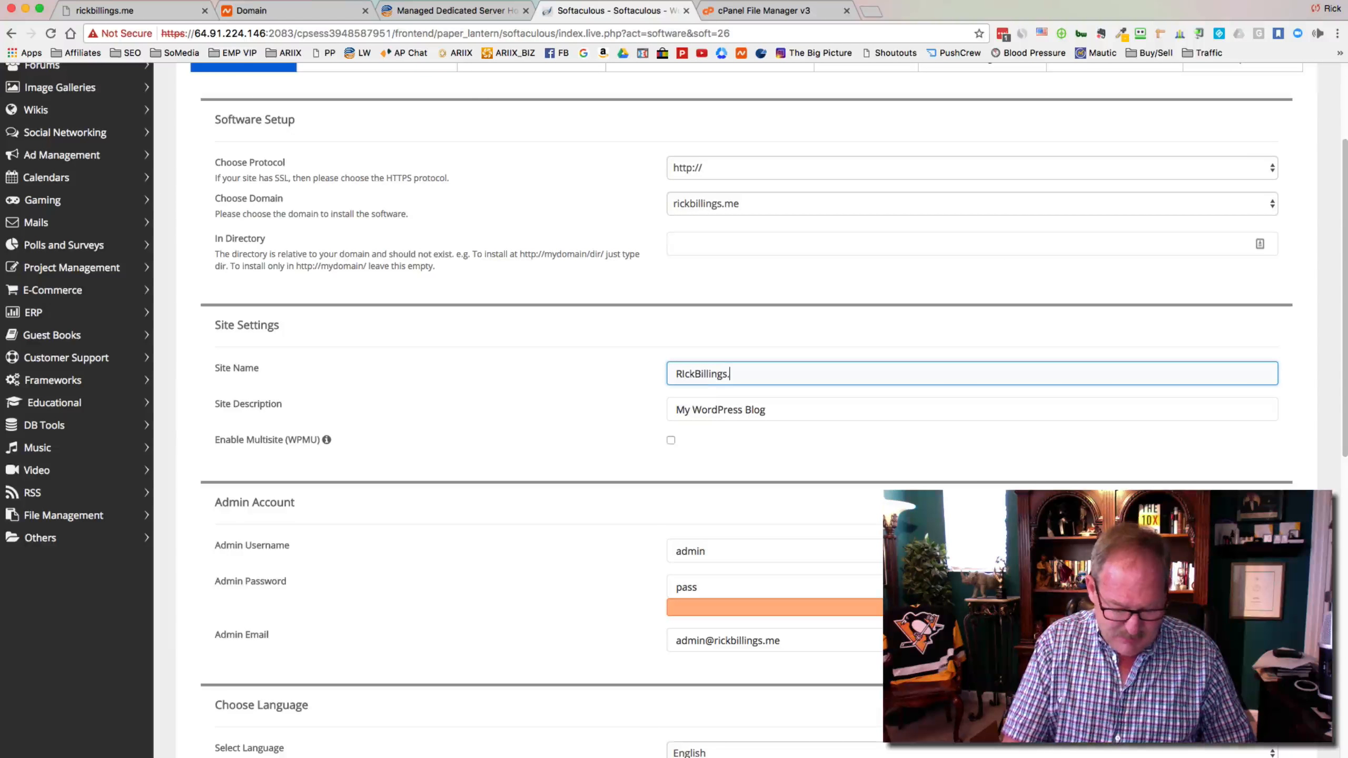
pyautogui.press('Tab')
pyautogui.click(796, 414)
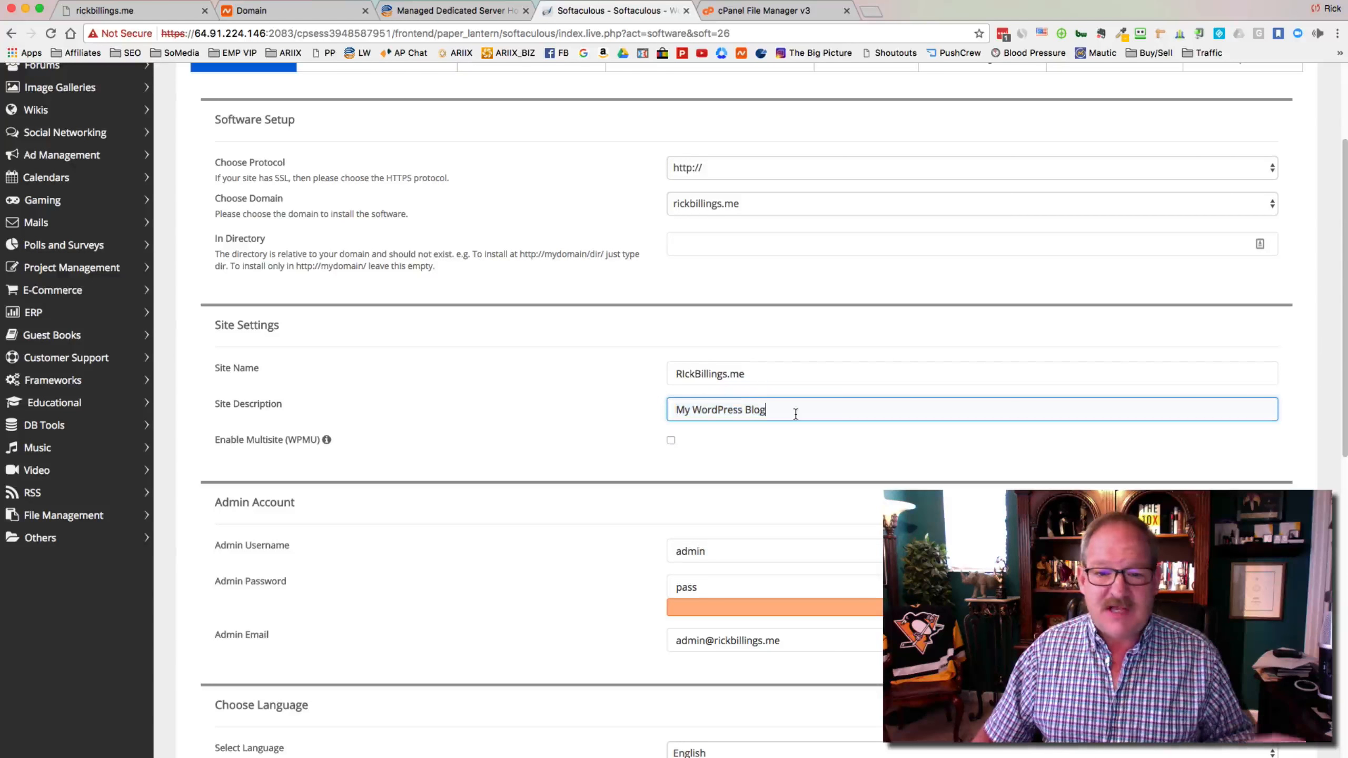
pyautogui.scroll(-1, 796, 414)
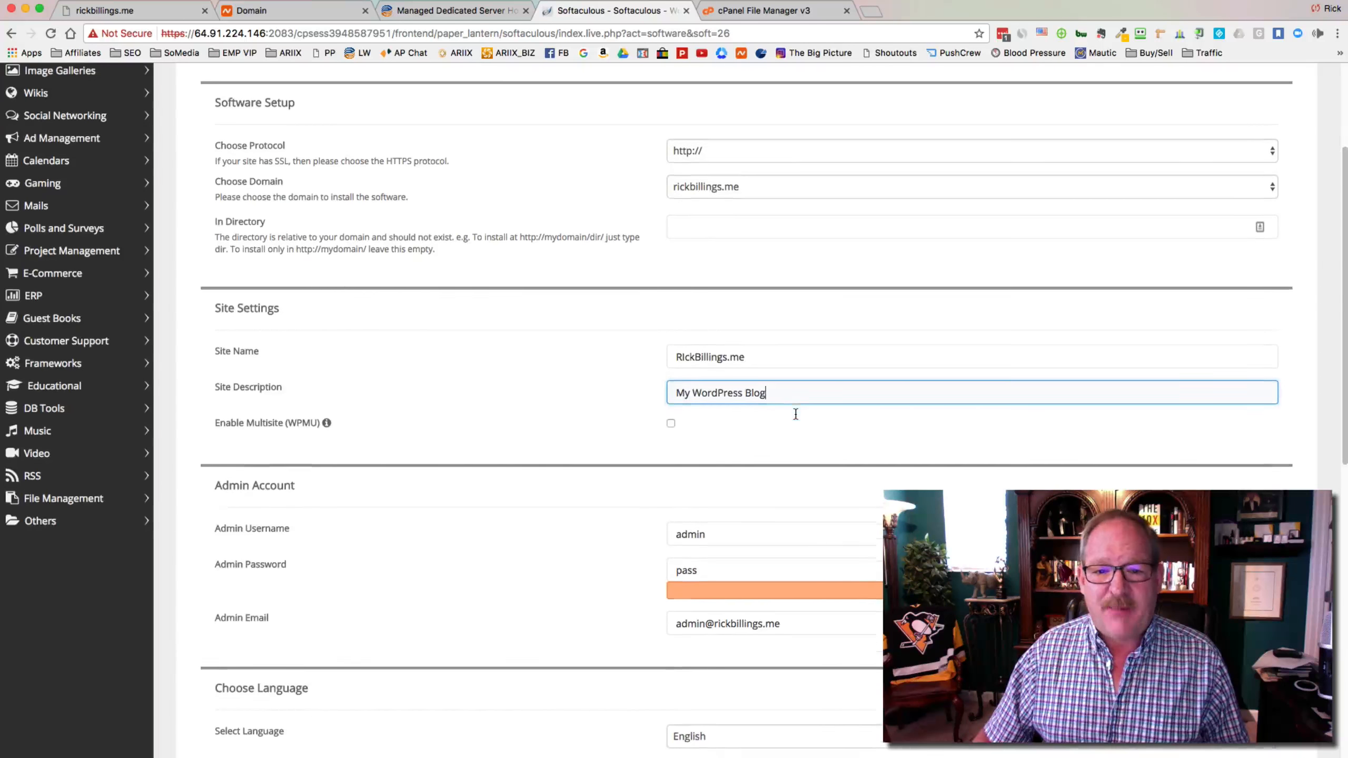
pyautogui.moveTo(784, 396); pyautogui.dragTo(632, 387)
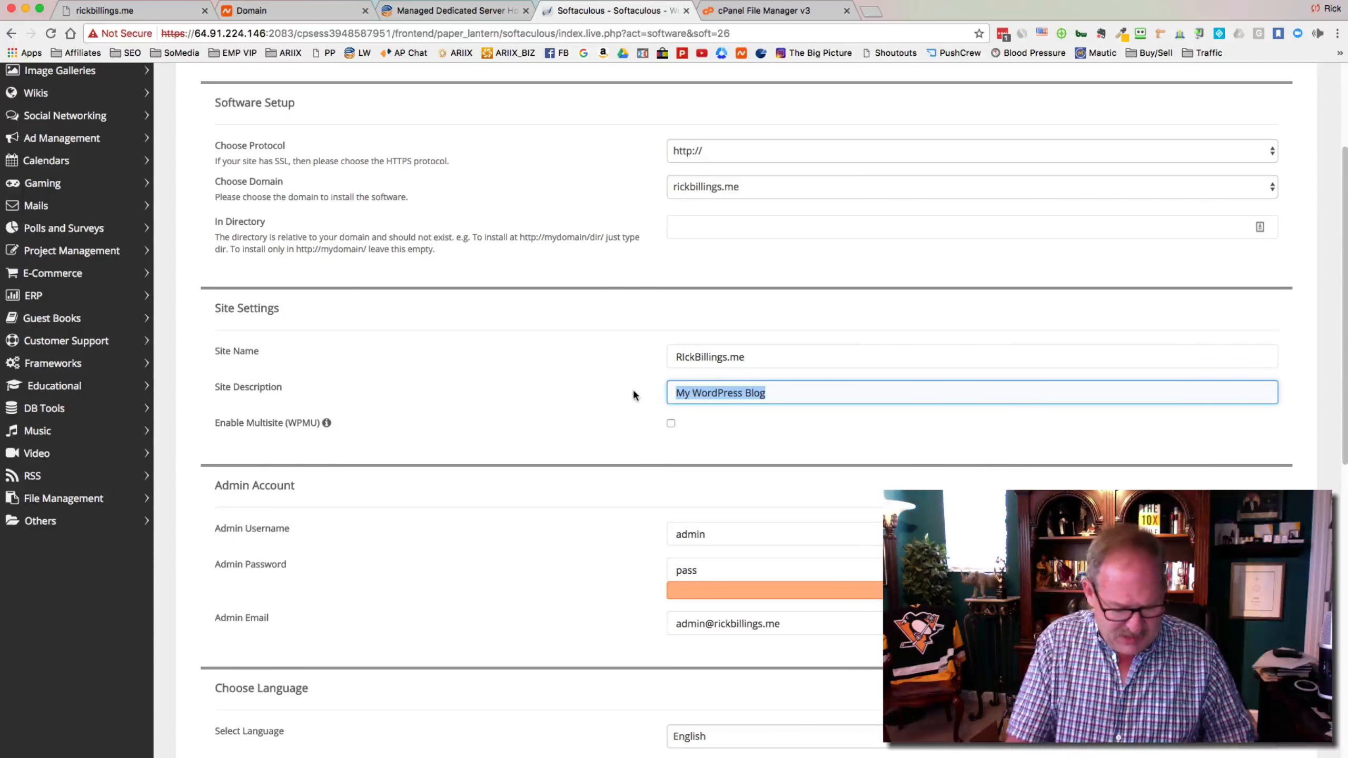
pyautogui.write('Demo Site')
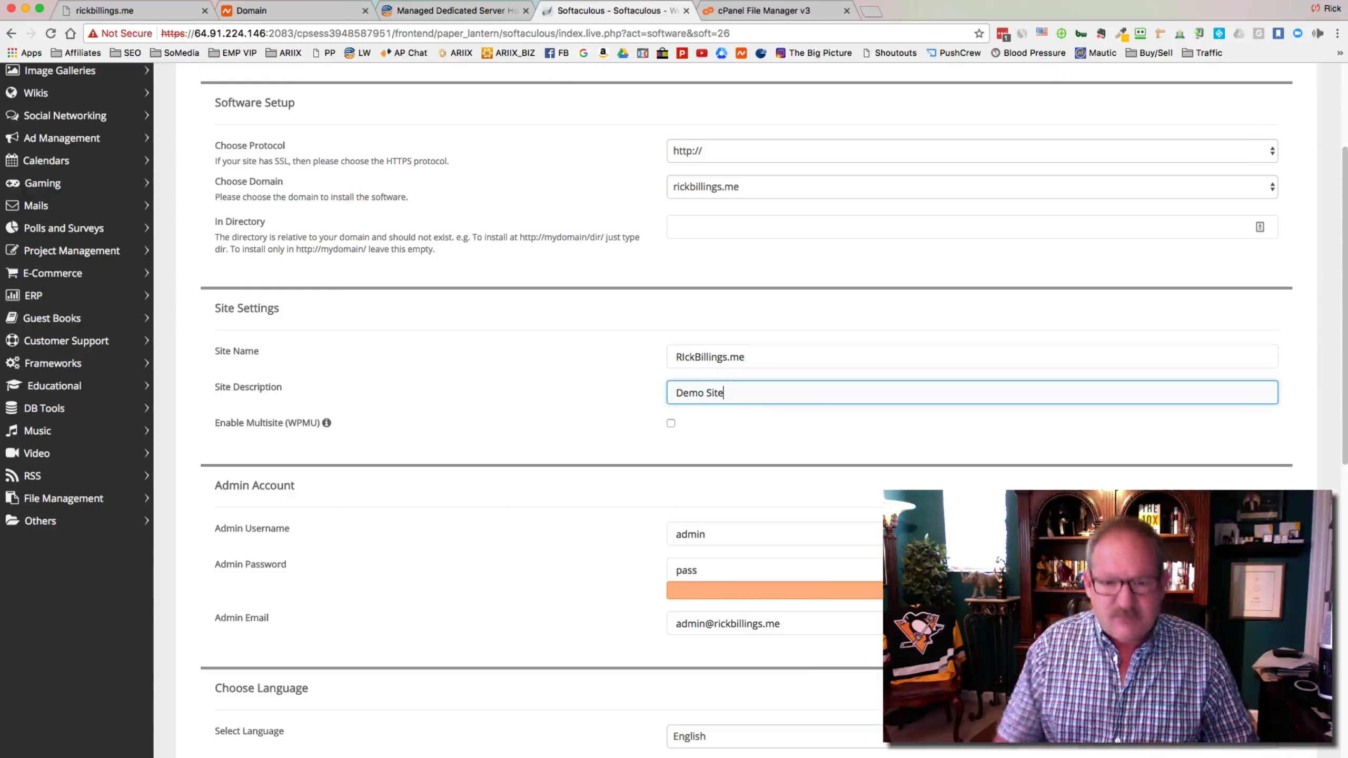
pyautogui.scroll(-4, 639, 389)
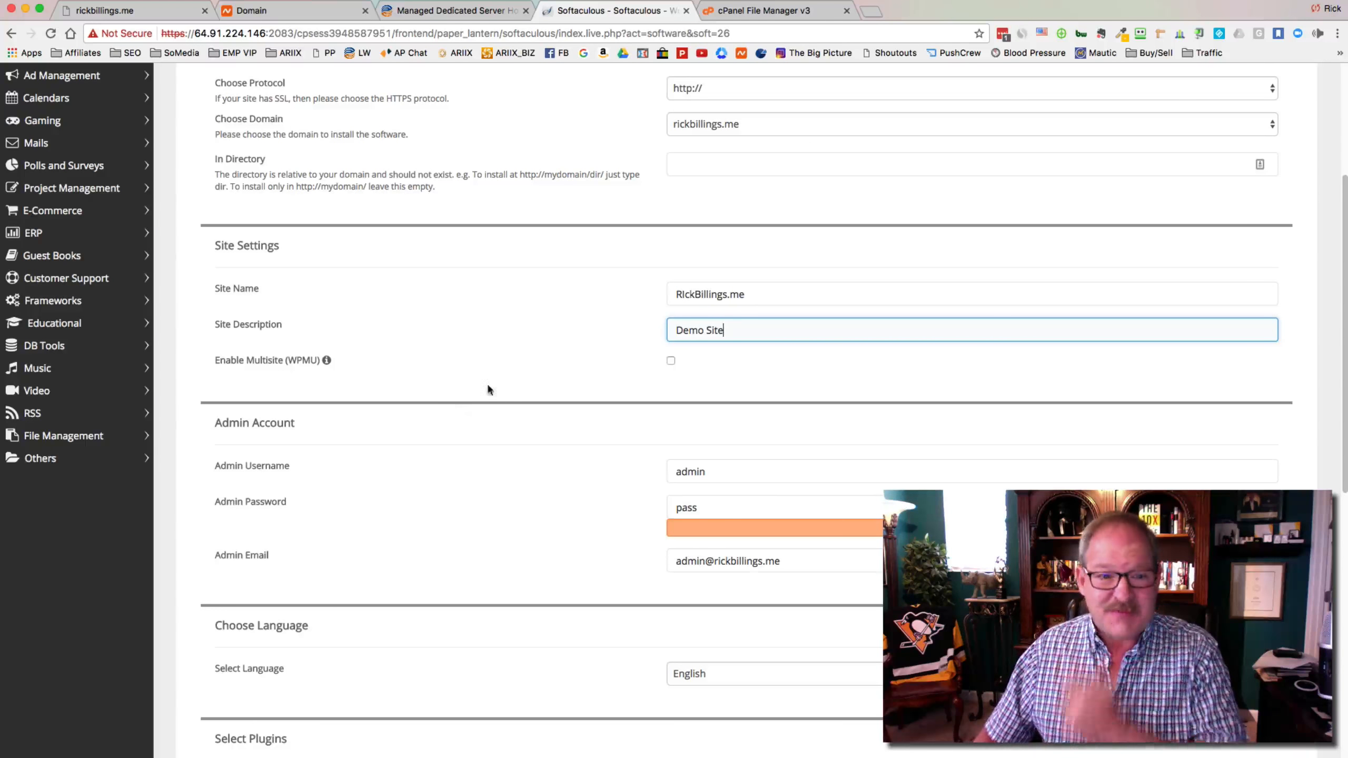
pyautogui.scroll(-6, 686, 406)
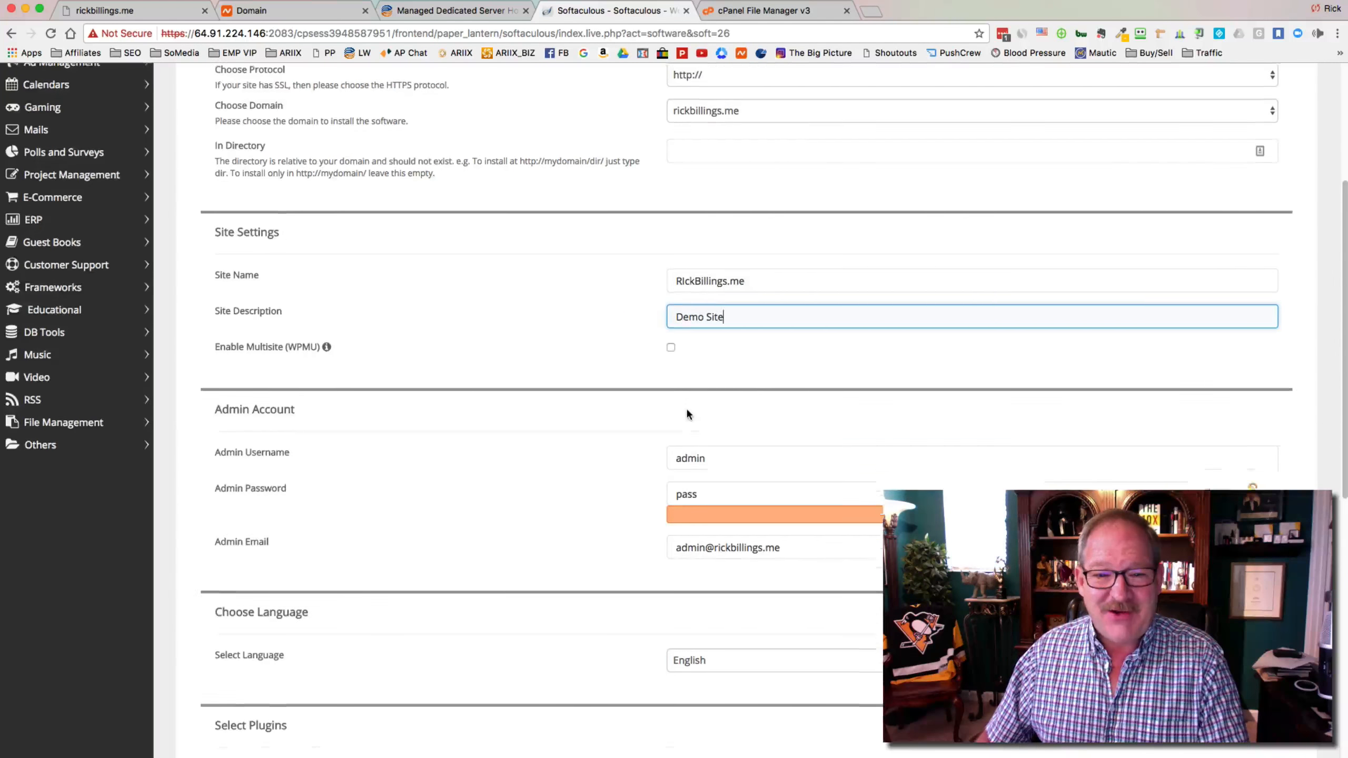
pyautogui.press('Tab')
pyautogui.press('Tab')
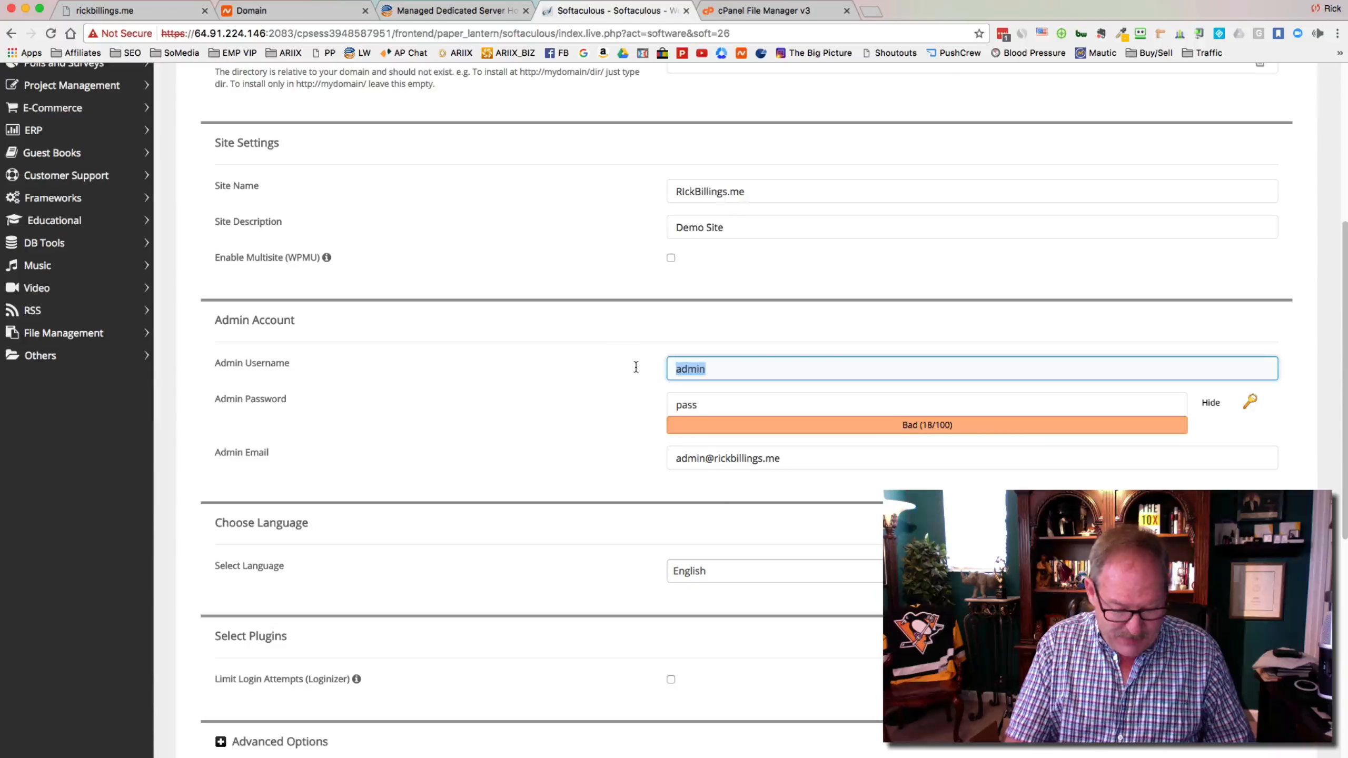
# Enter the admin username, replace the default admin password, and type the admin e-mail address
pyautogui.write('rickb')
pyautogui.click(696, 408)
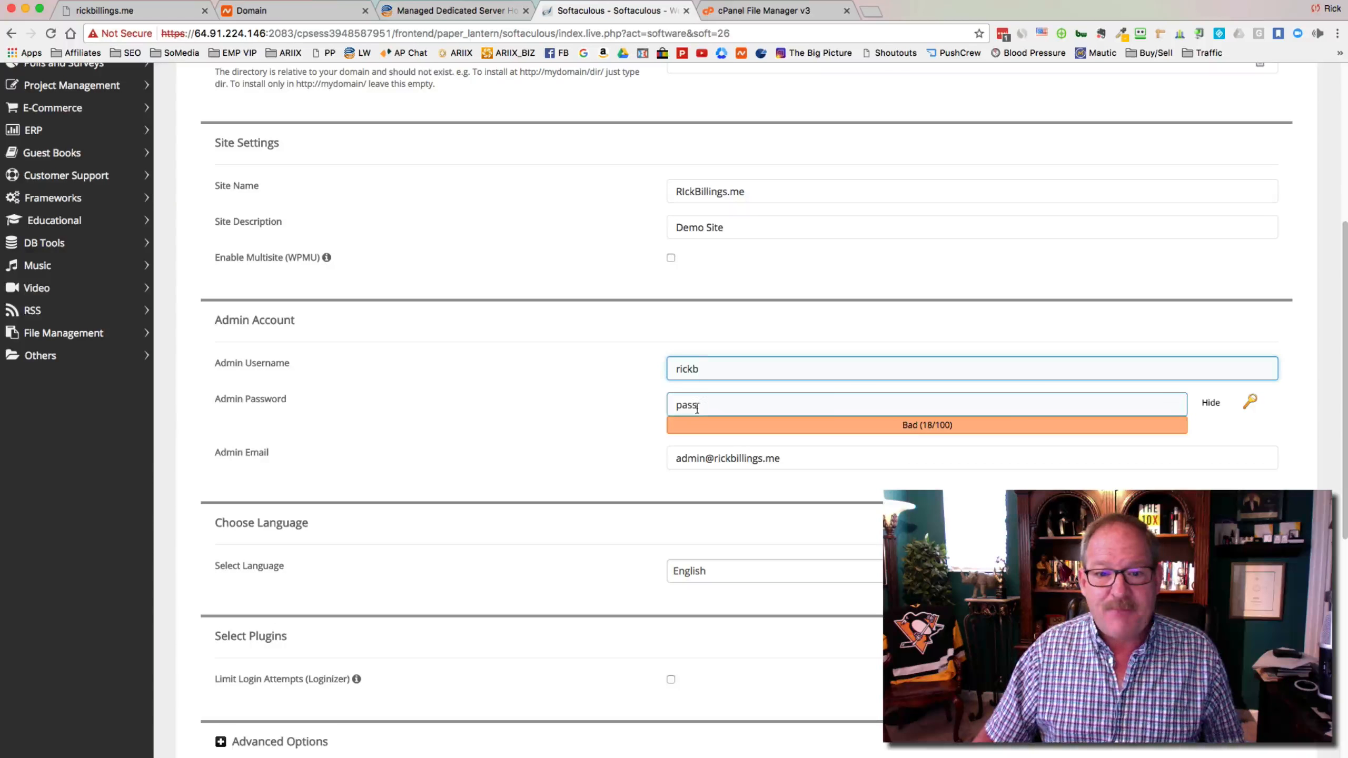
pyautogui.moveTo(697, 408); pyautogui.dragTo(632, 401)
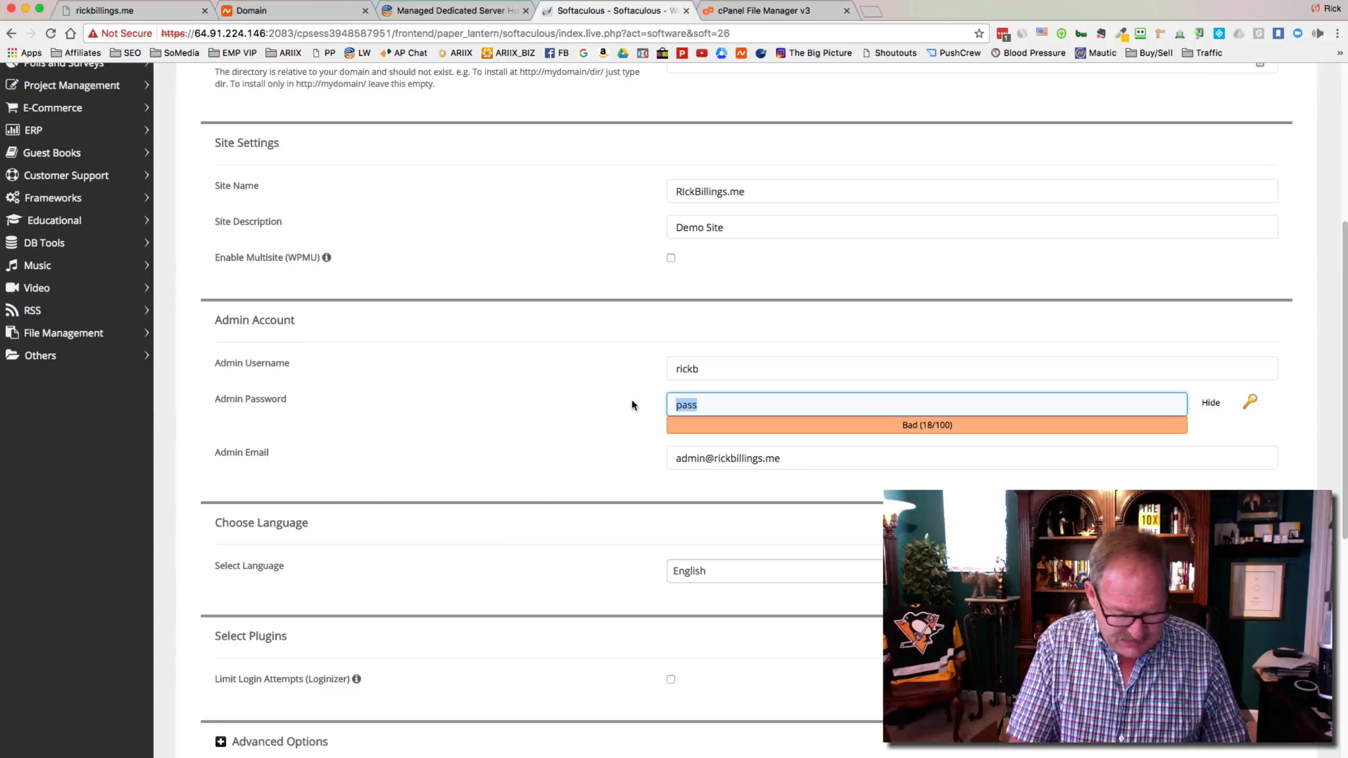
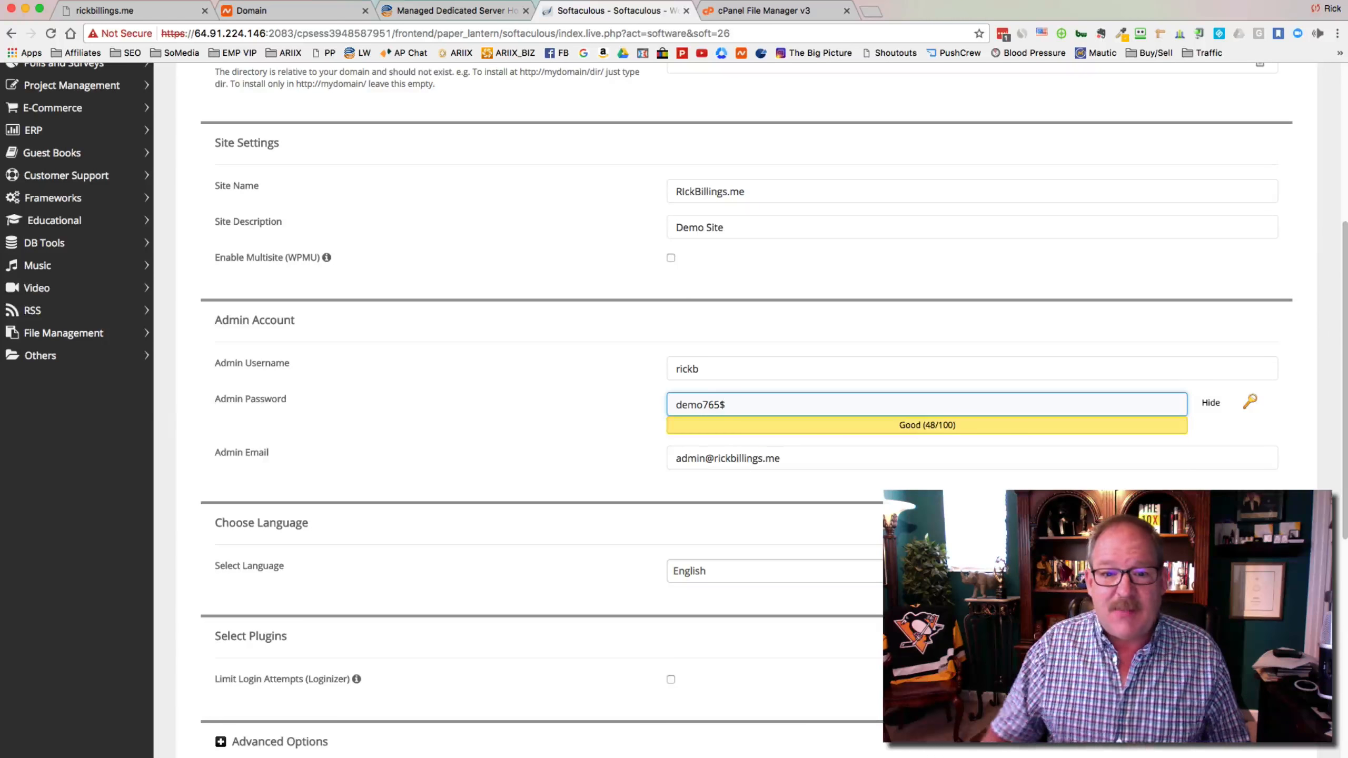
pyautogui.click(803, 463)
pyautogui.moveTo(803, 464); pyautogui.dragTo(595, 452)
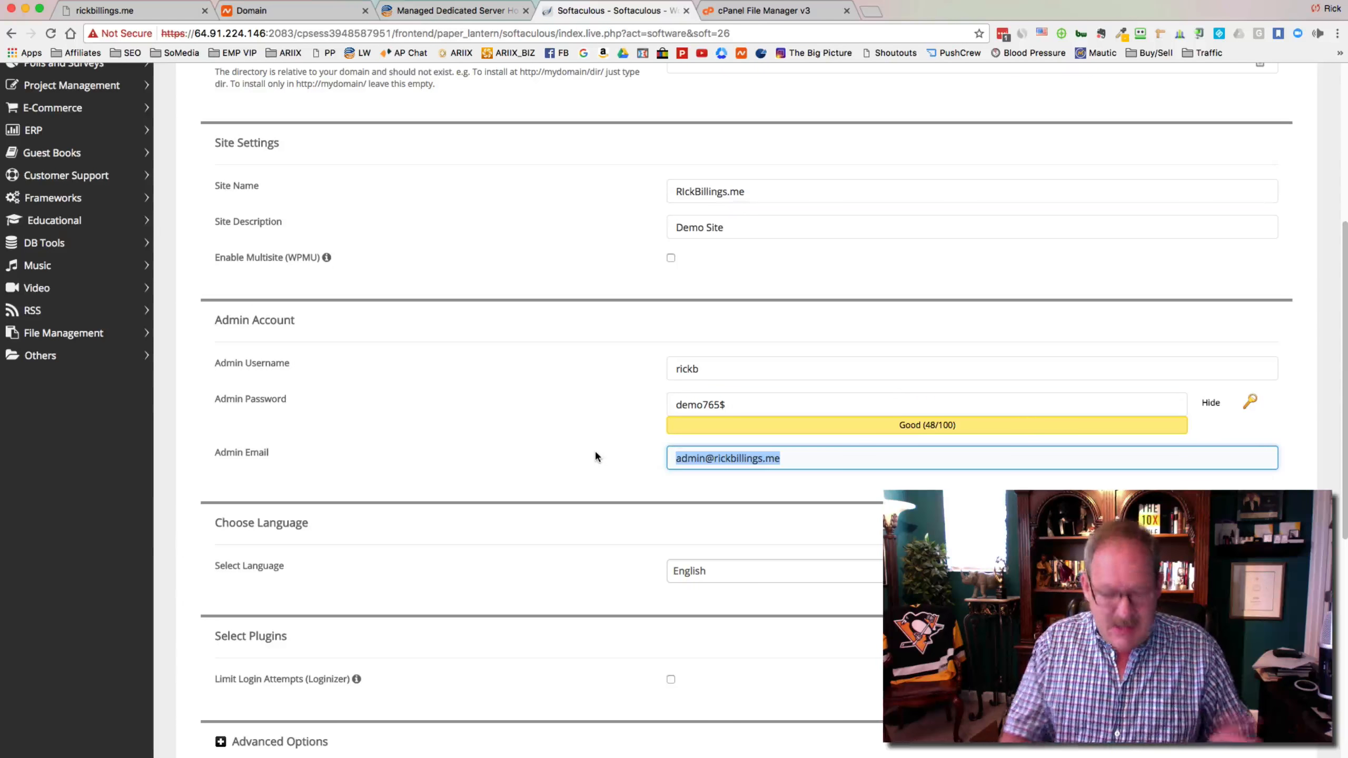
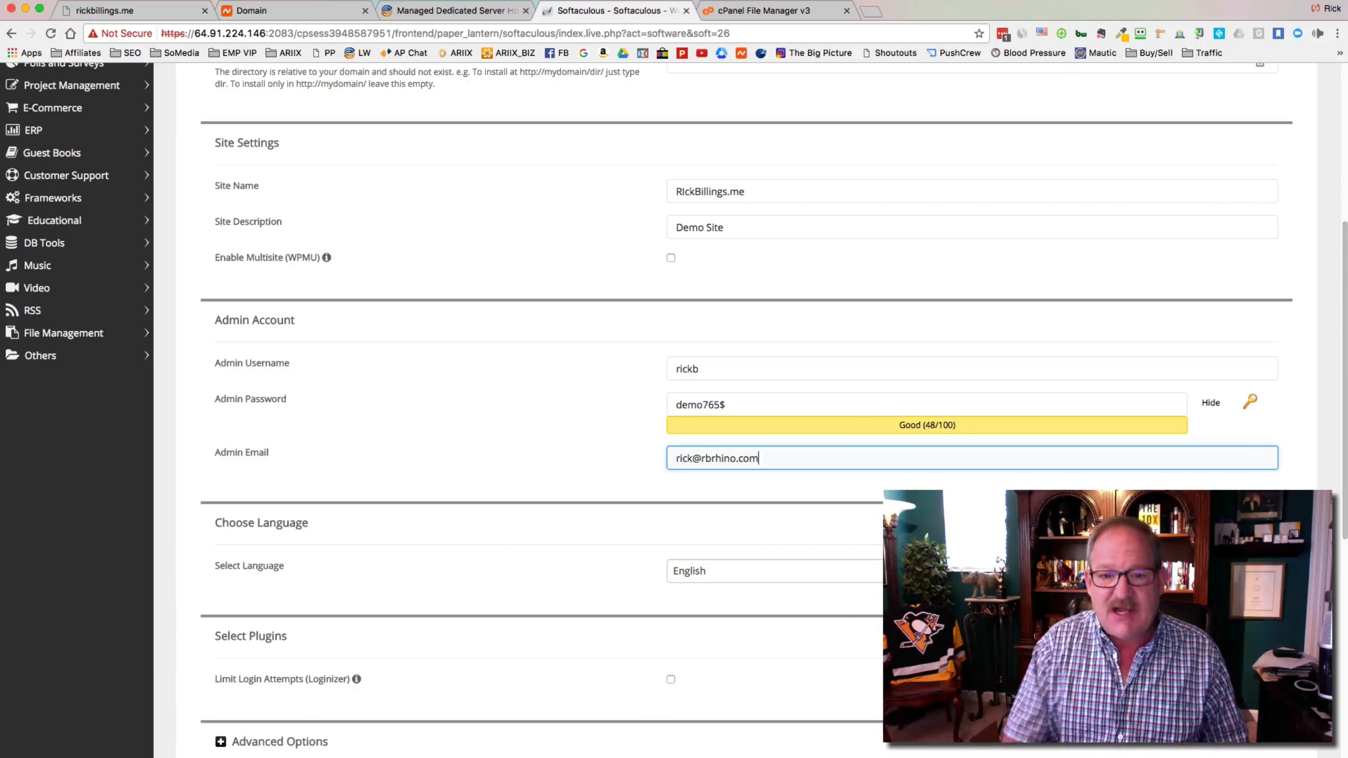
# Scroll past the plugin and theme options and run the WordPress install
pyautogui.scroll(-5, 597, 453)
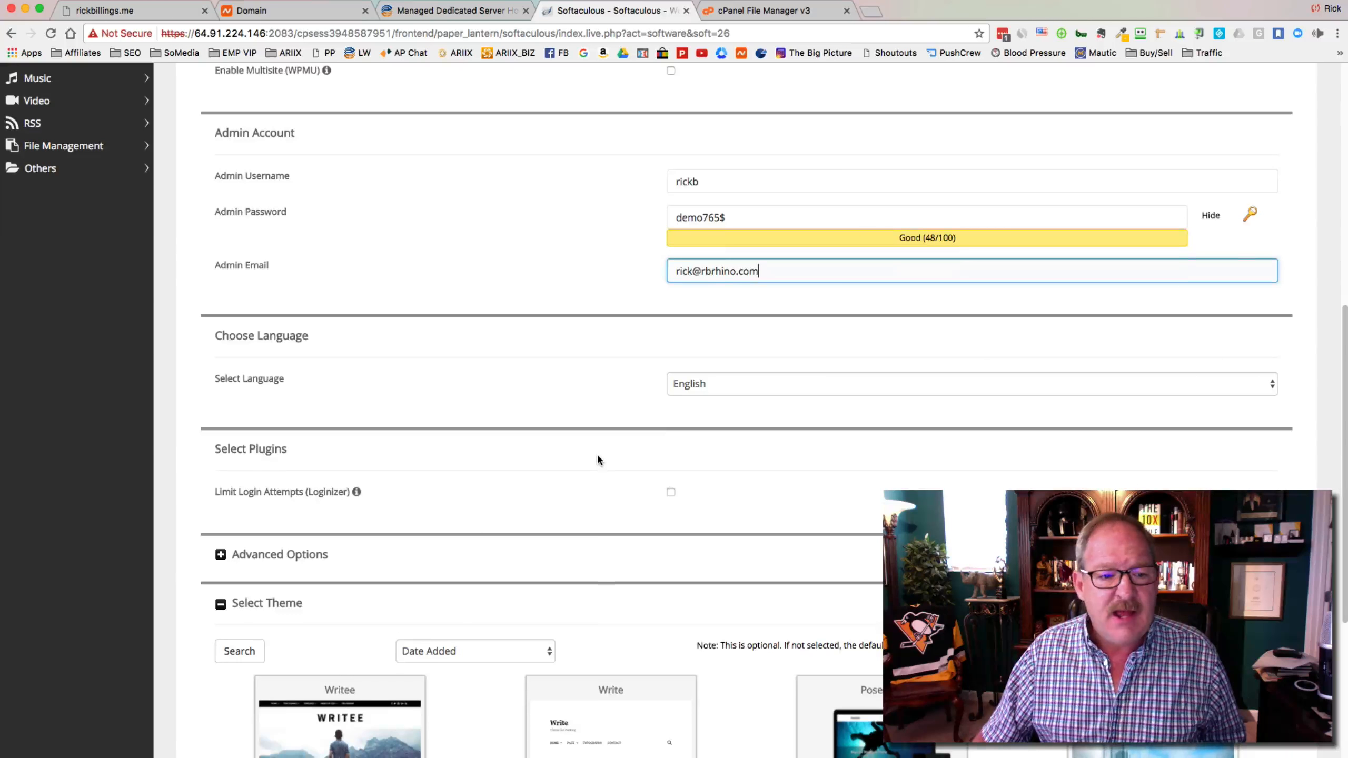
pyautogui.scroll(-1, 597, 453)
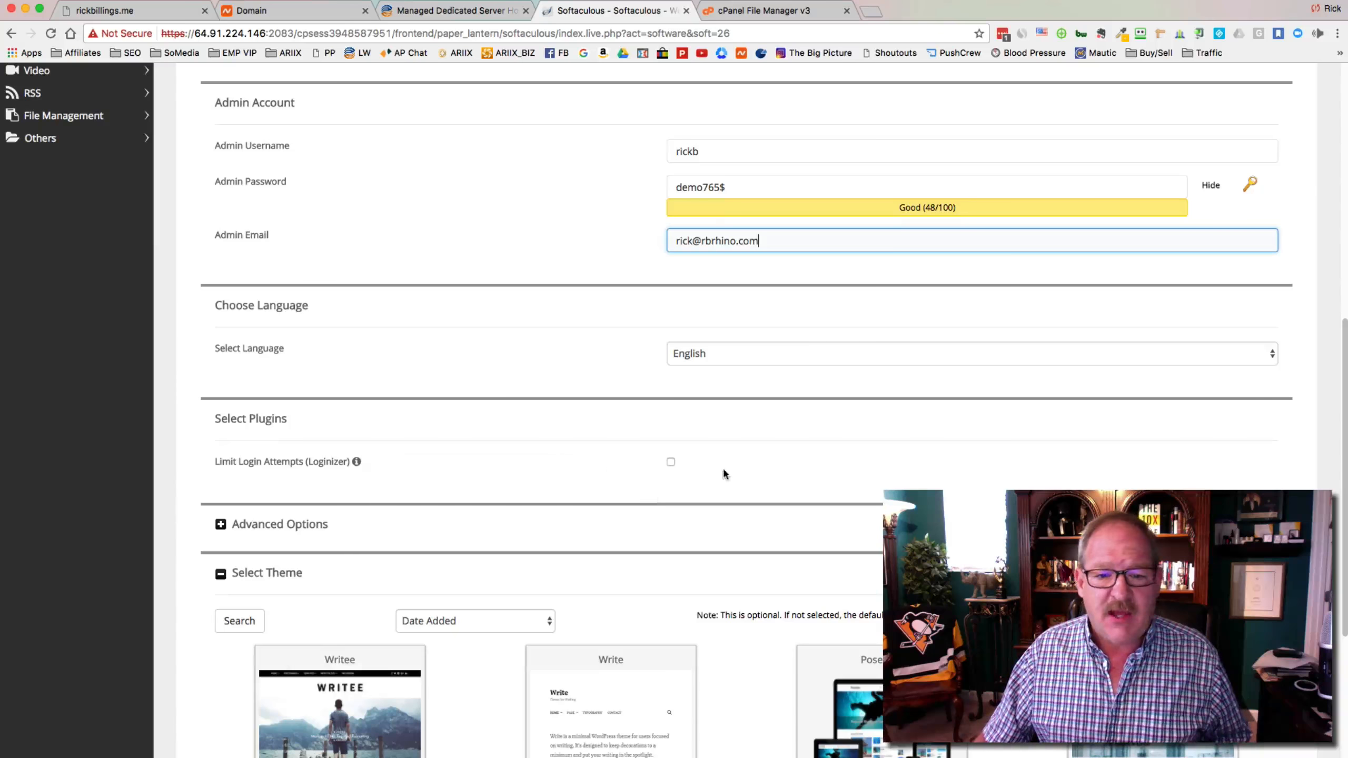
pyautogui.scroll(-8, 711, 473)
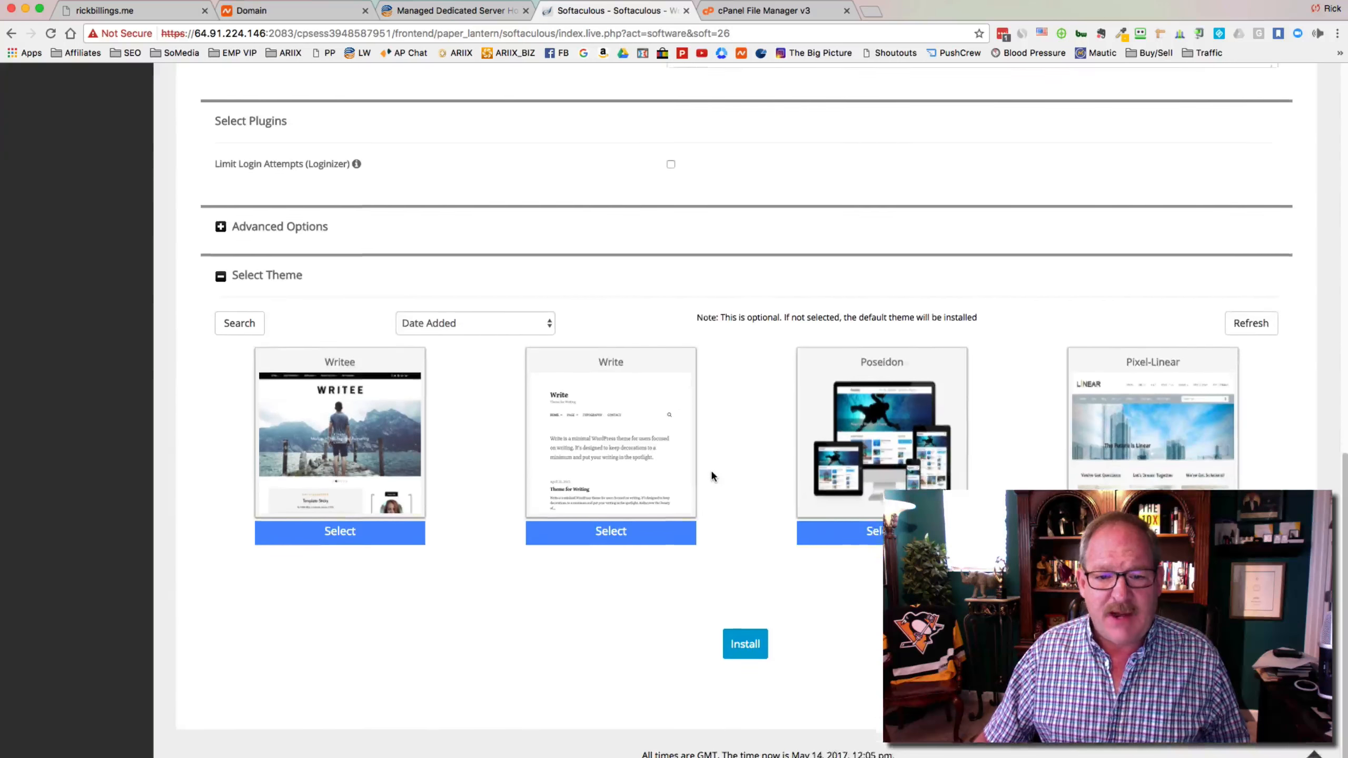
pyautogui.click(746, 628)
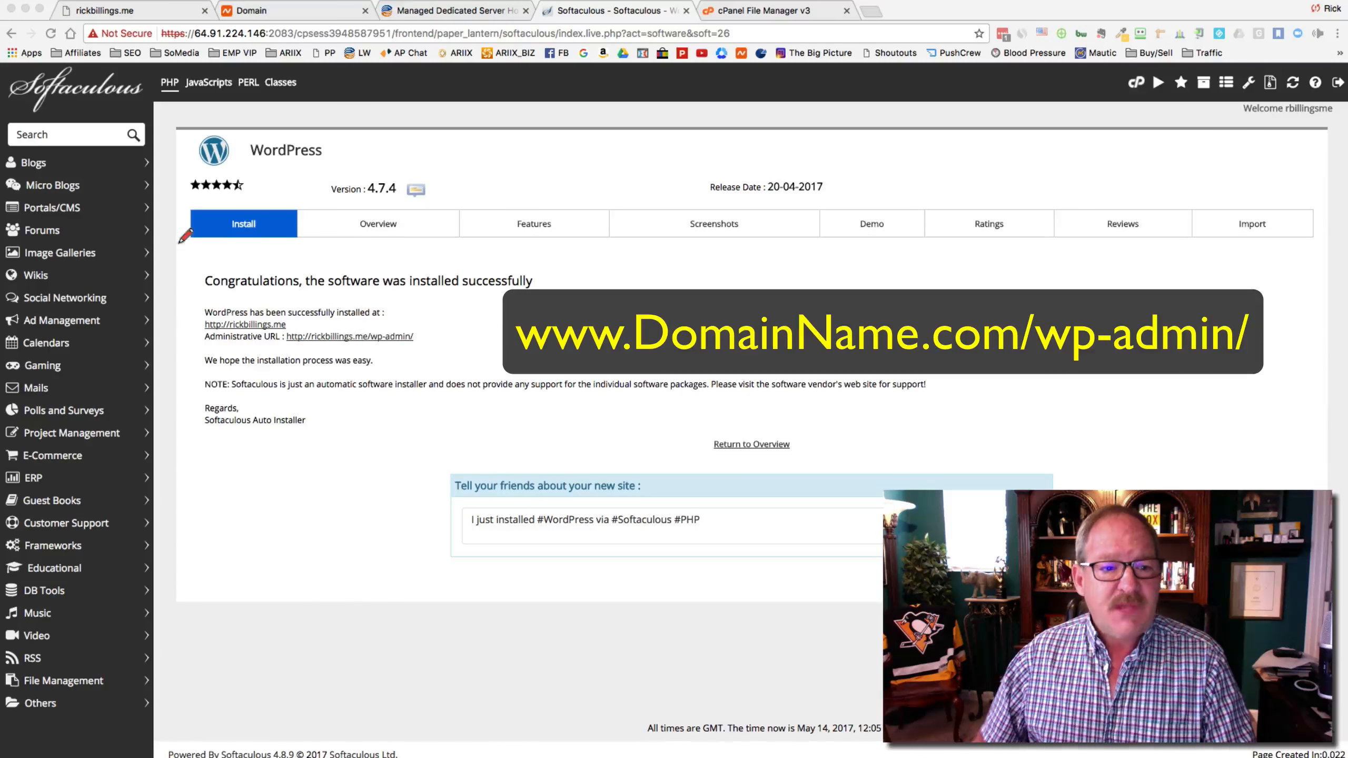
pyautogui.moveTo(287, 349); pyautogui.dragTo(414, 350)
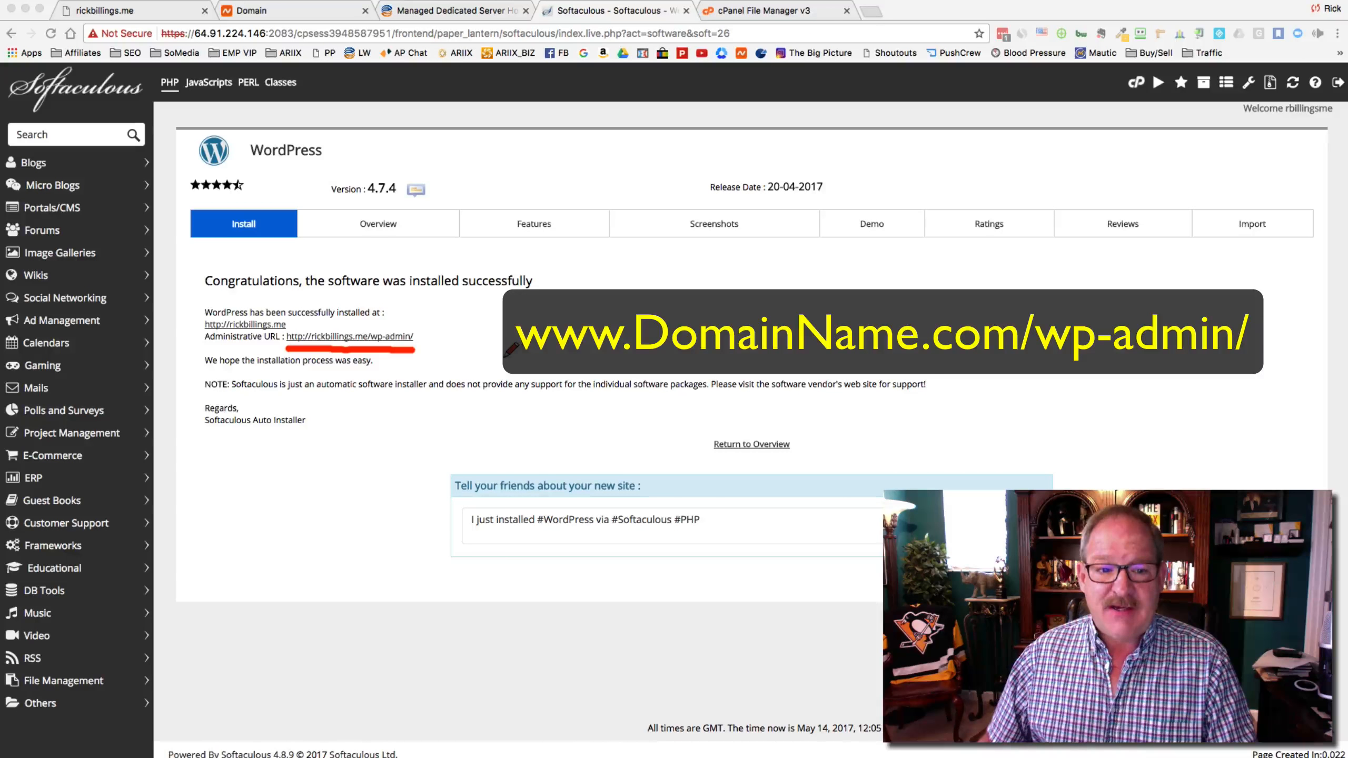
pyautogui.click(375, 336)
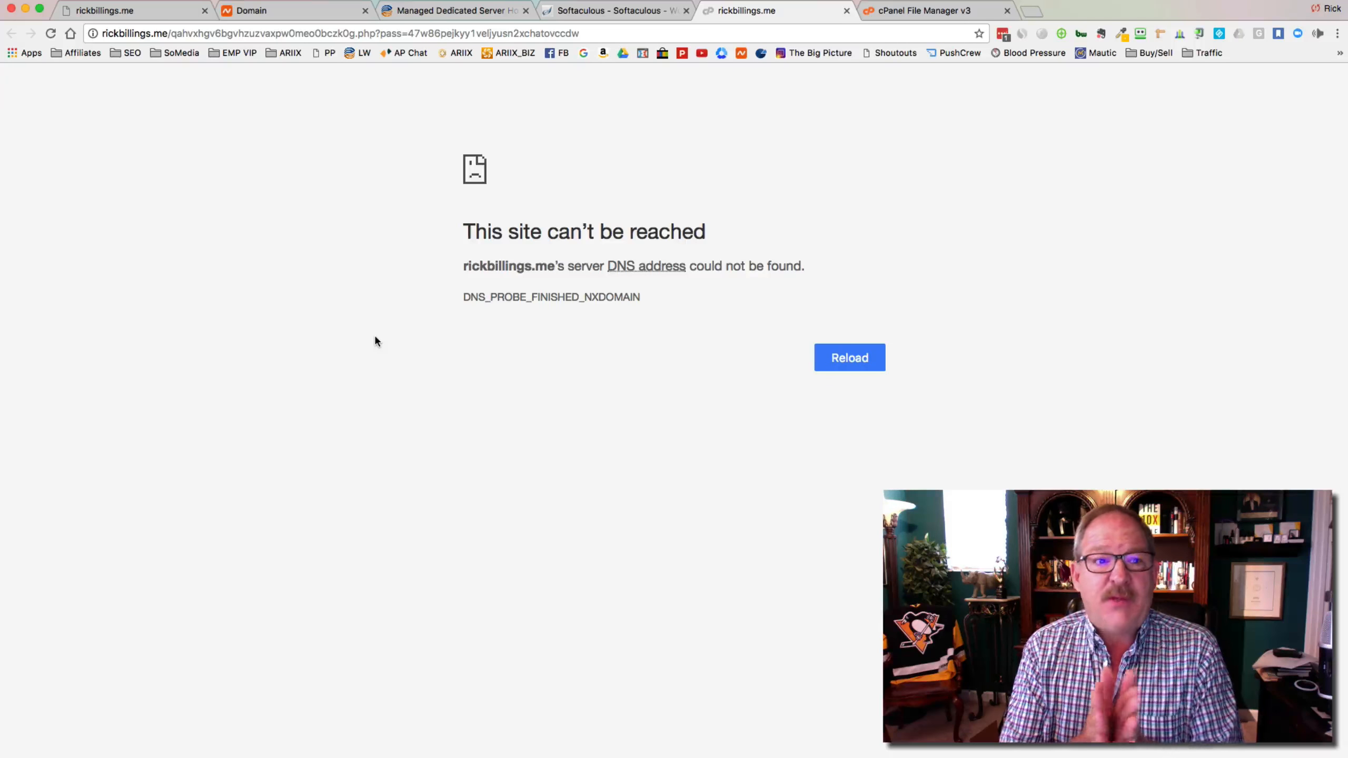
# Confirm the Namecheap nameservers point to liquidweb, then close the failing rickbillings.me tab
pyautogui.click(308, 10)
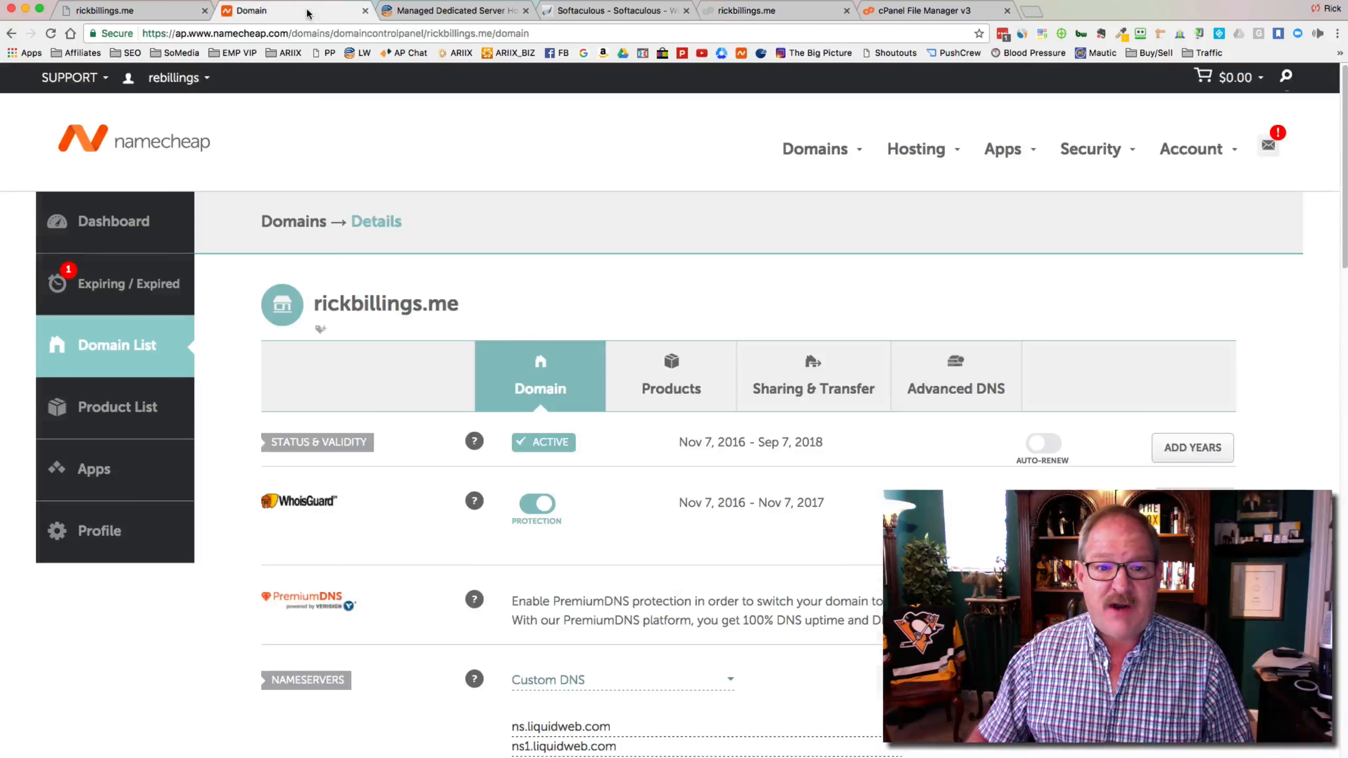
pyautogui.scroll(-2, 669, 719)
pyautogui.scroll(-5, 670, 719)
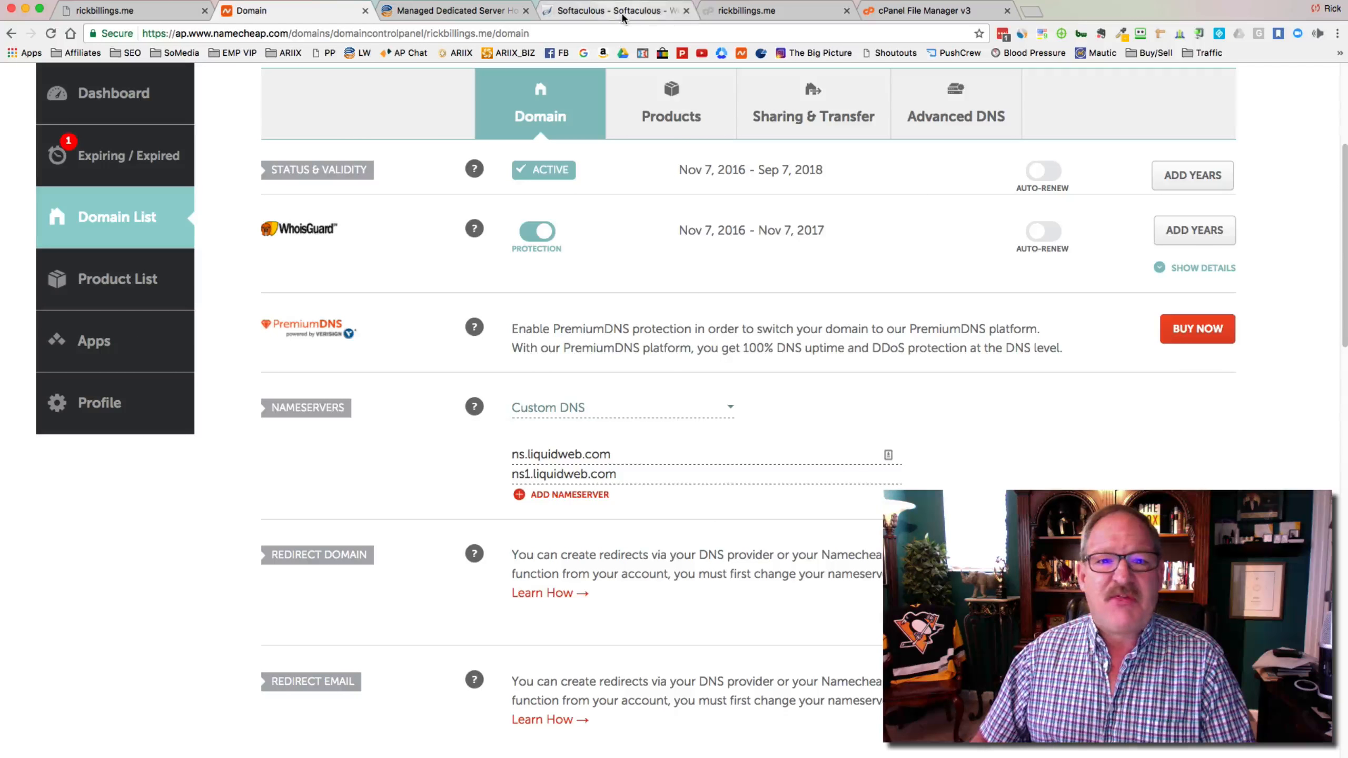
pyautogui.click(795, 12)
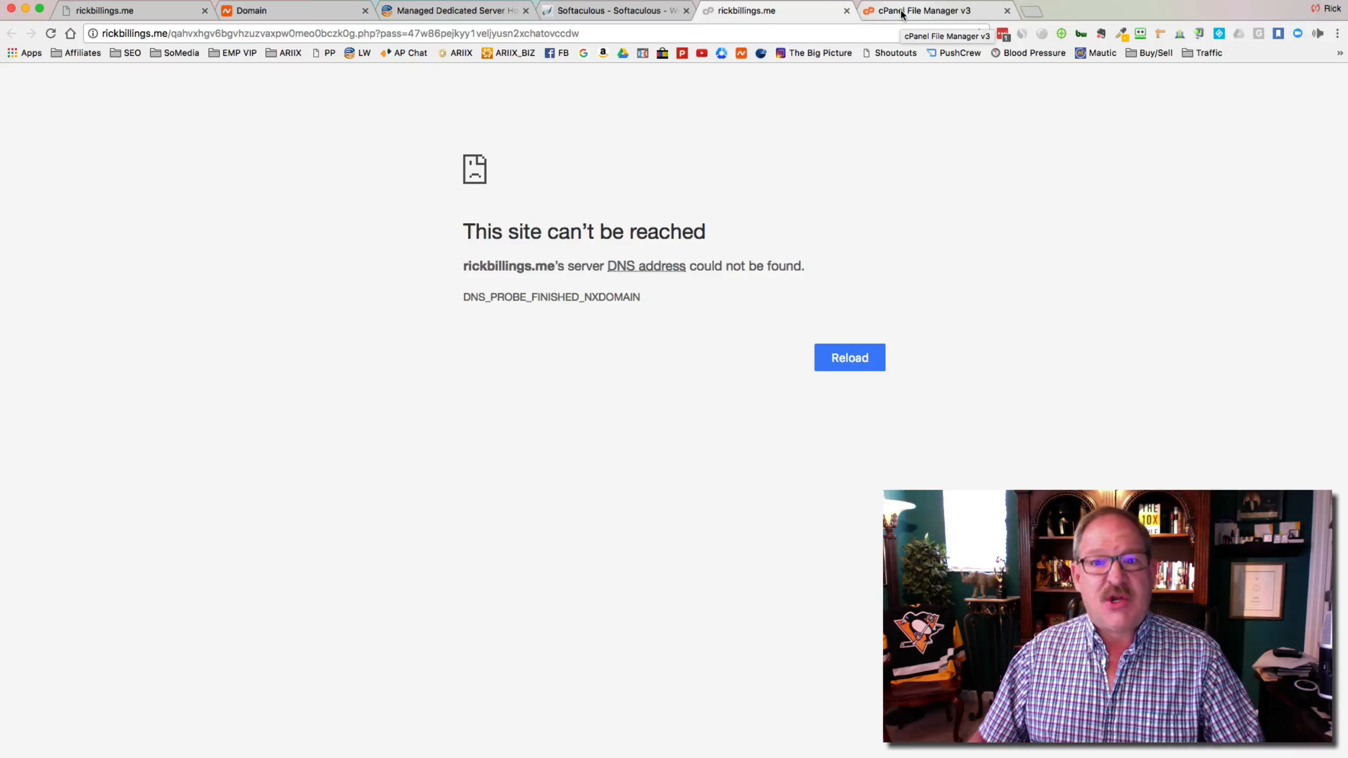
pyautogui.press('super+w')
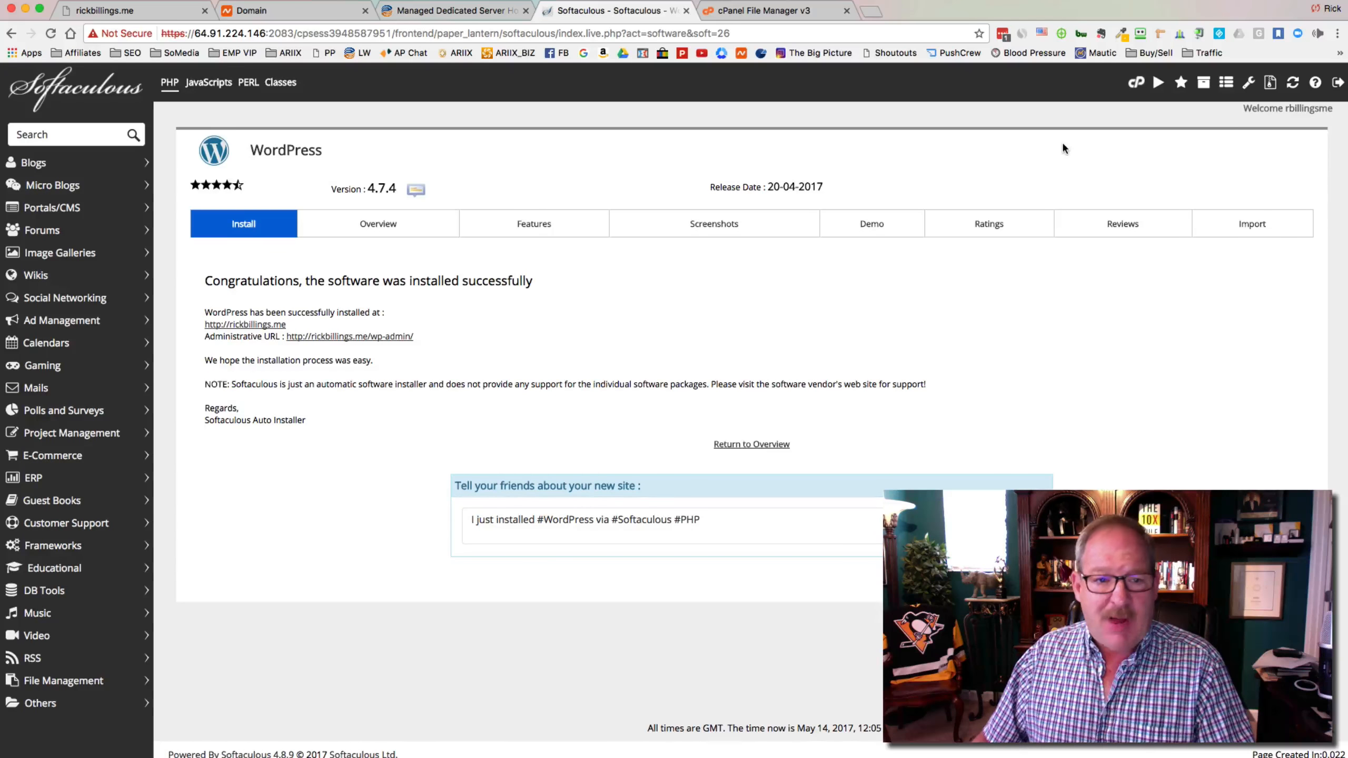
# Delete wp-config-sample.php from public_html in File Manager
pyautogui.click(776, 14)
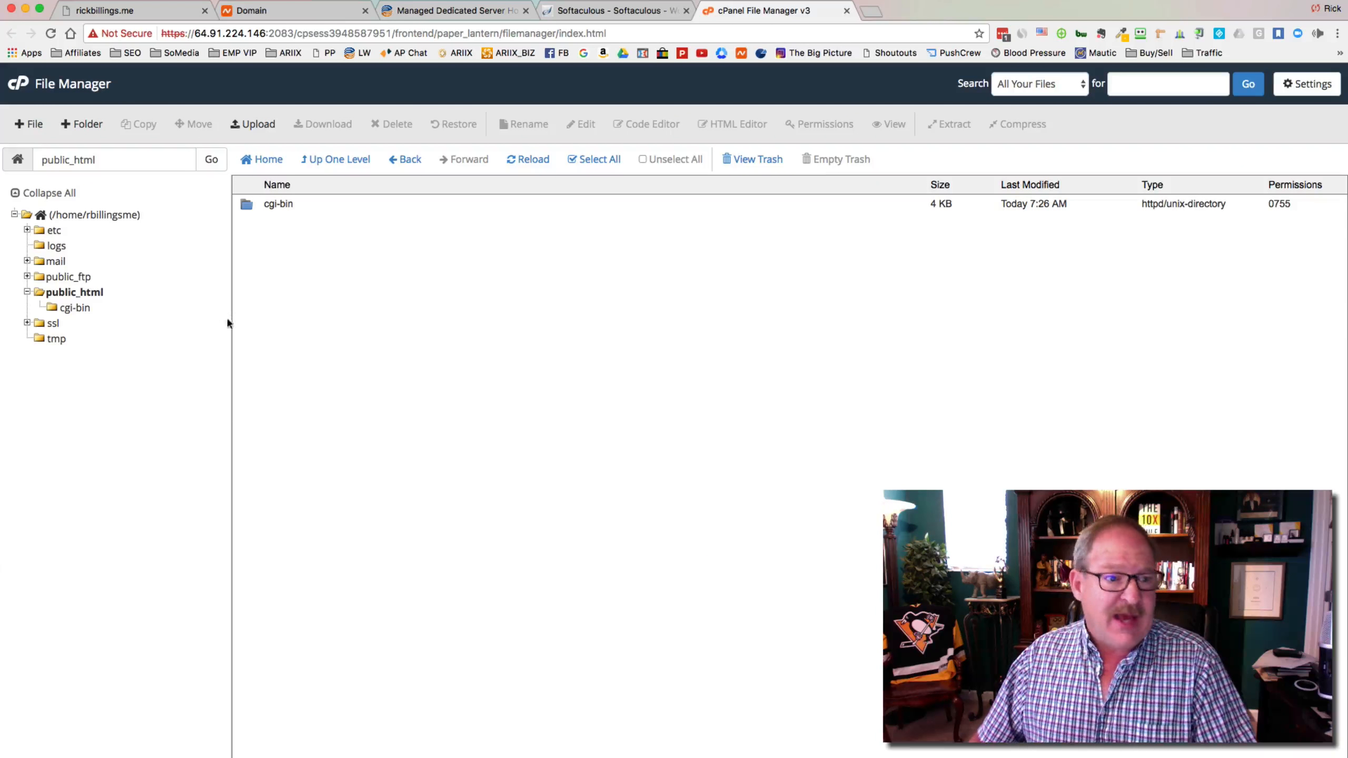
pyautogui.click(63, 293)
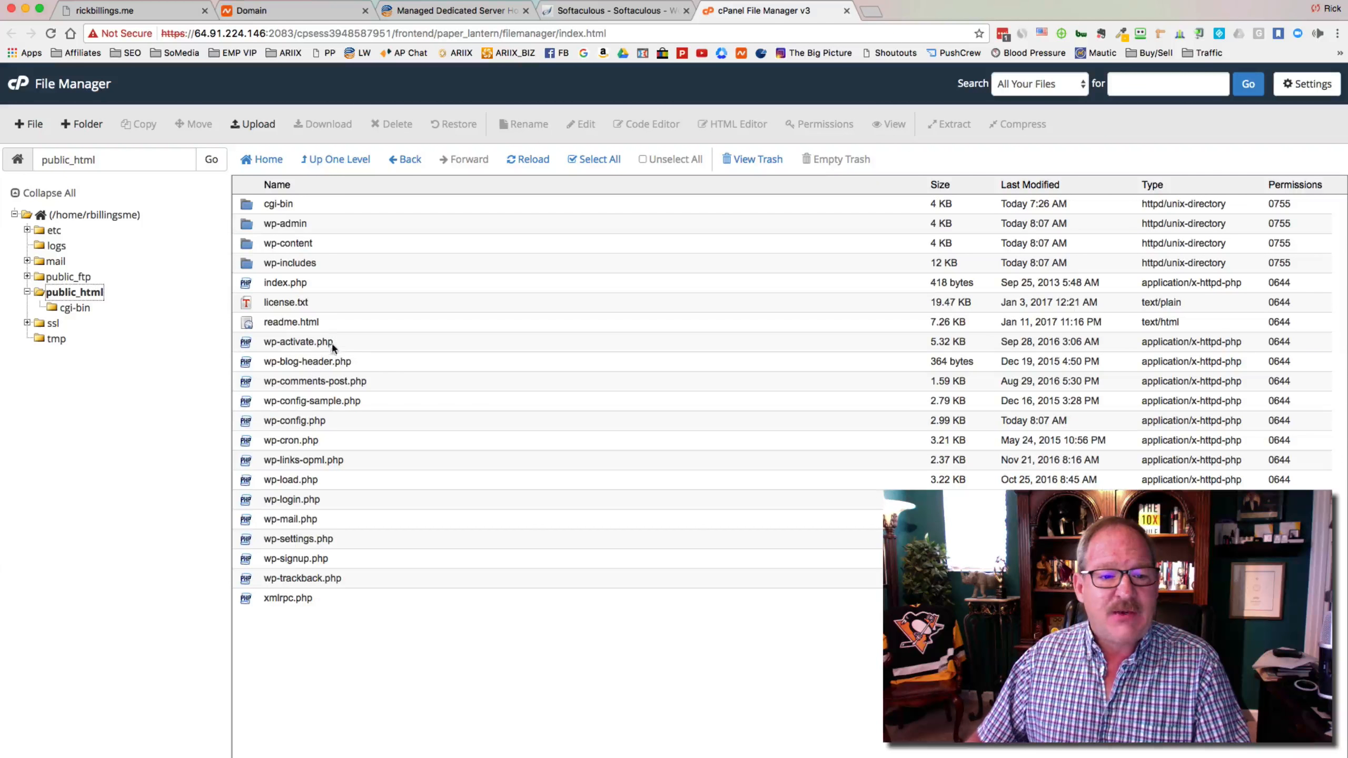
pyautogui.click(248, 403)
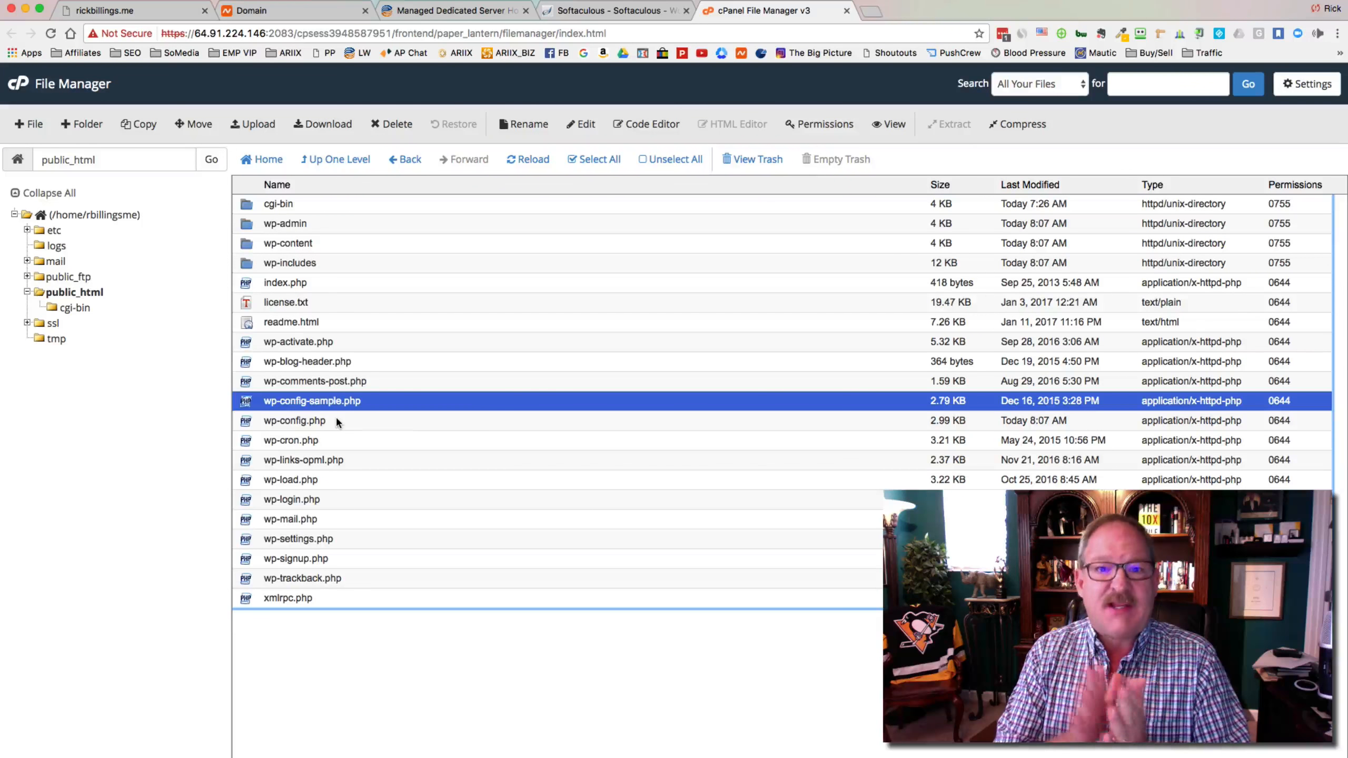
pyautogui.press('Delete')
pyautogui.click(774, 459)
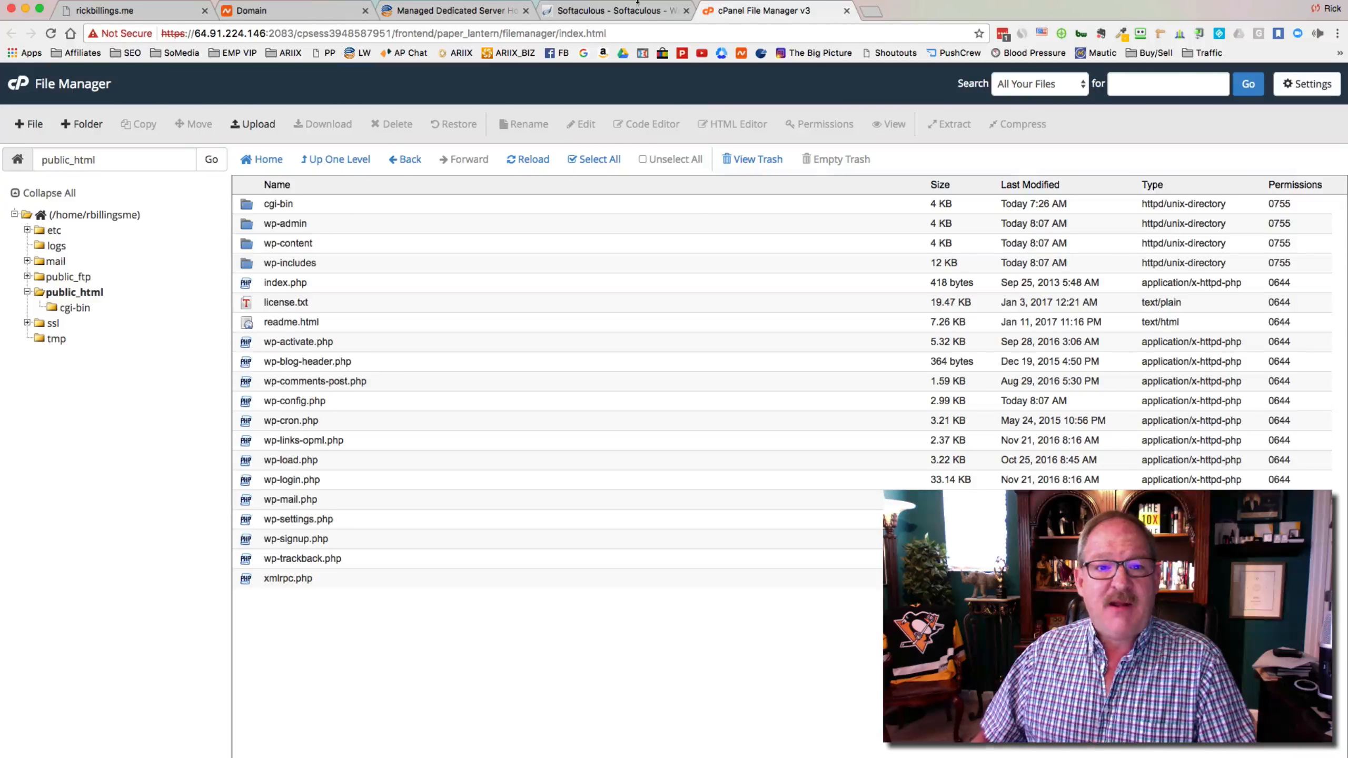
# Open the RickBillings.me wp-admin login page from the Softaculous success page
pyautogui.click(652, 16)
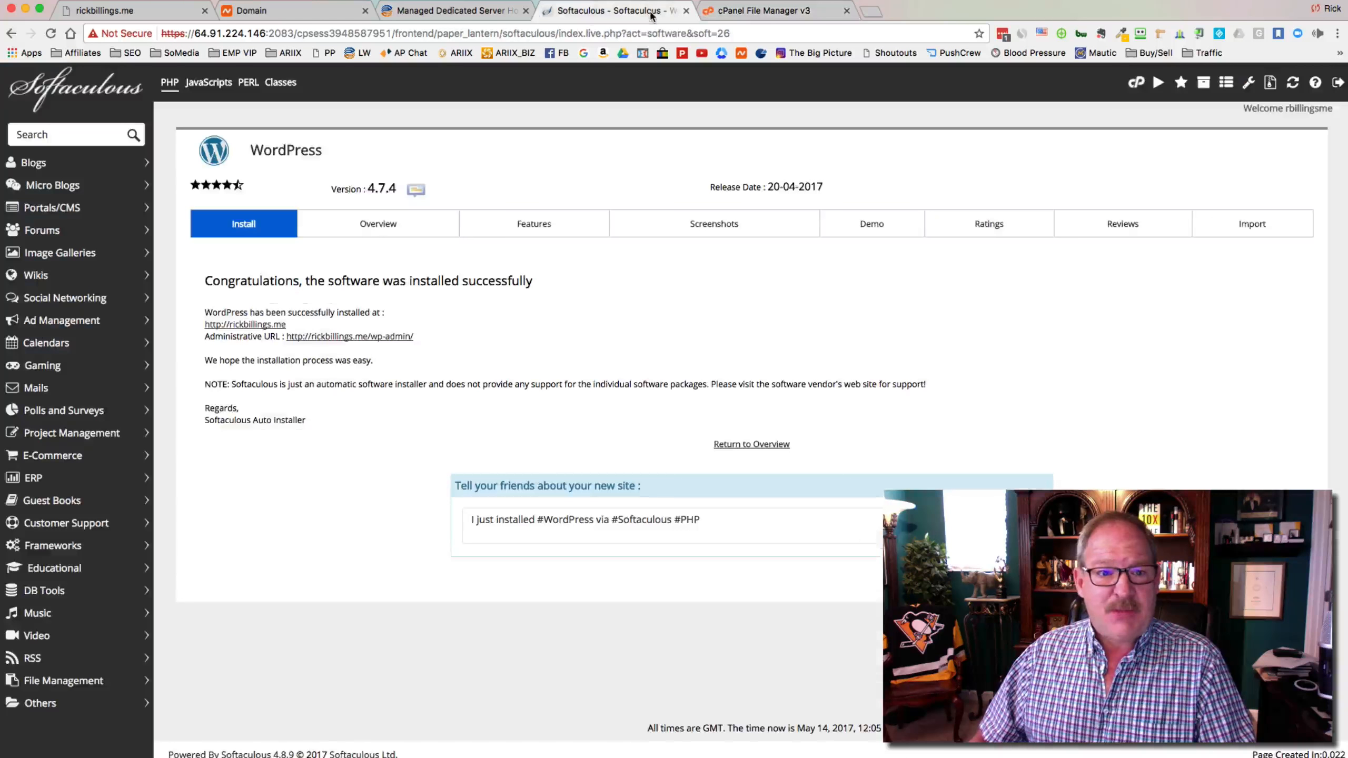
pyautogui.click(406, 337)
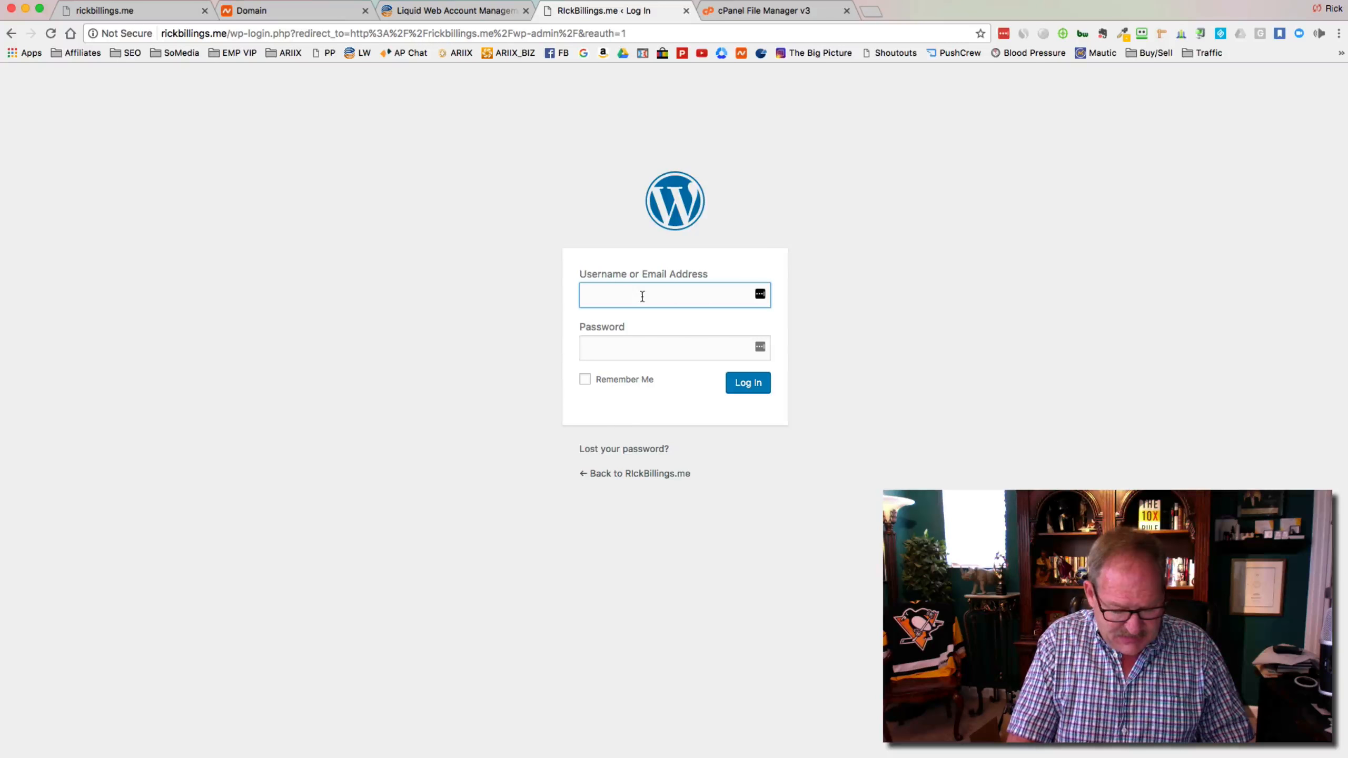
# Enter the admin username on the login page, then request a password reset and start entering the admin's e-mail address
pyautogui.write('rickb')
pyautogui.press('Tab')
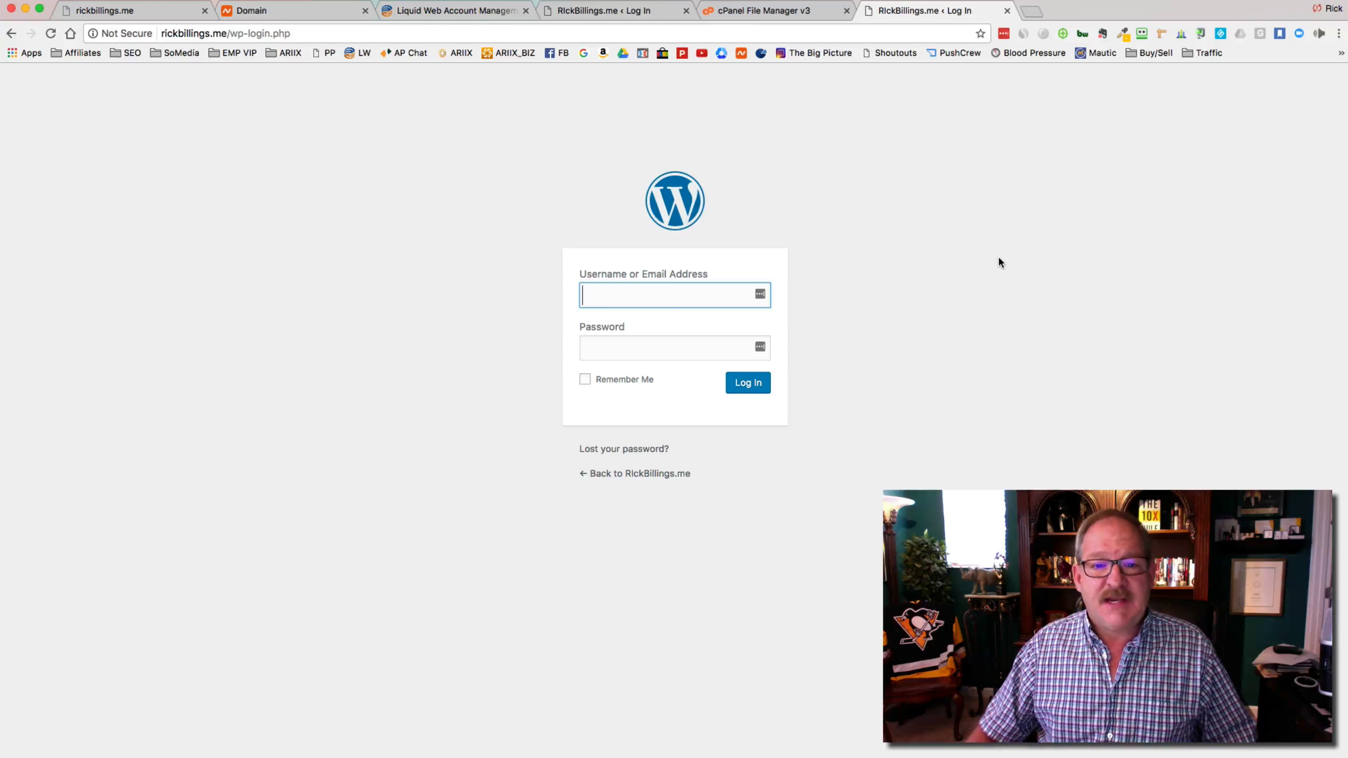
pyautogui.click(647, 449)
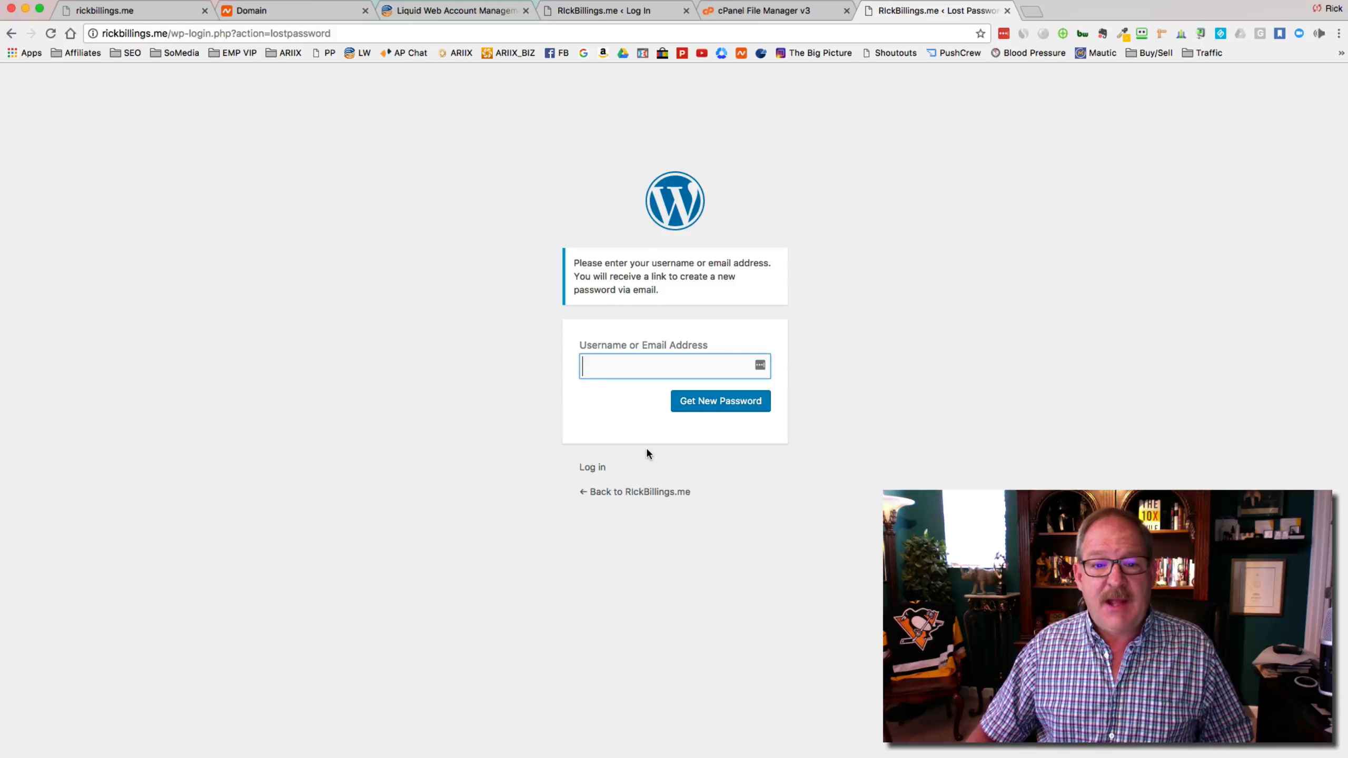
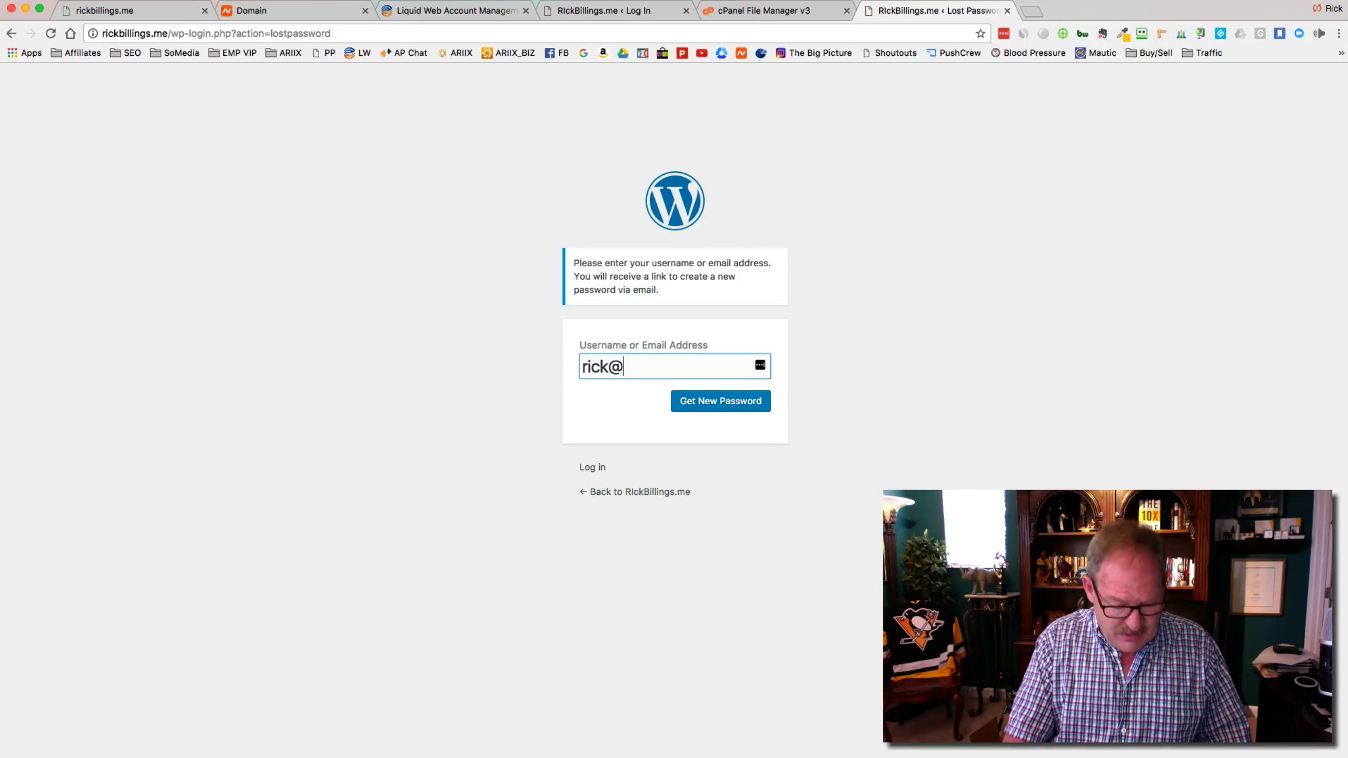